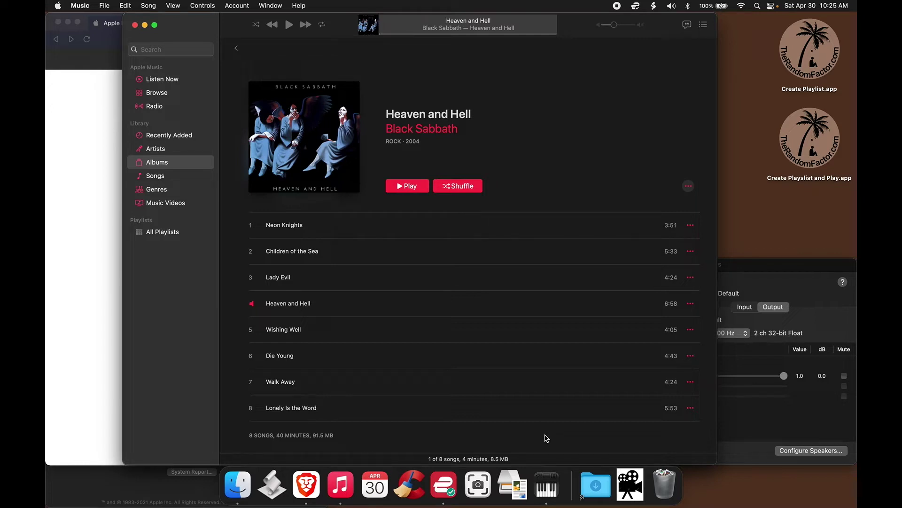
# - Bring Brave's Apple Digital Masters page in front of the Music window
pyautogui.click(88, 277)
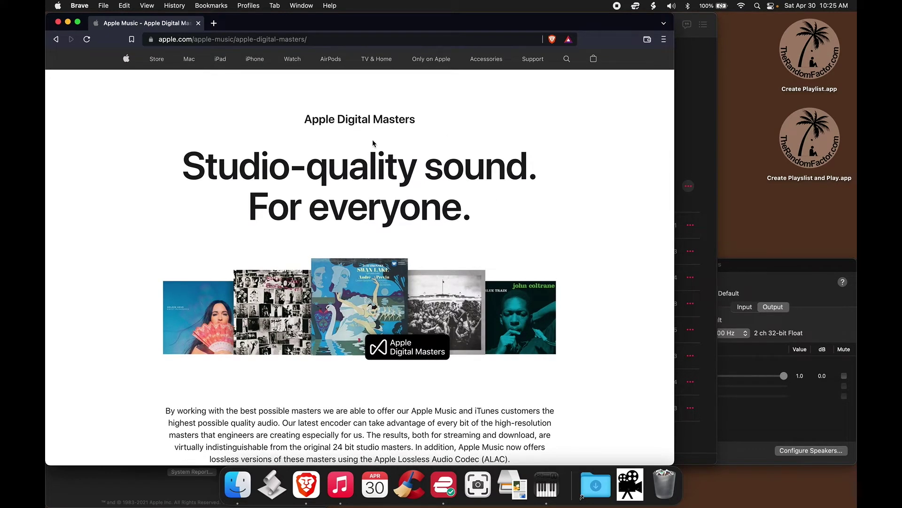
# - Download au_lab.zip from the page's AU Lab section into Downloads and open that folder
pyautogui.scroll(-5, 588, 162)
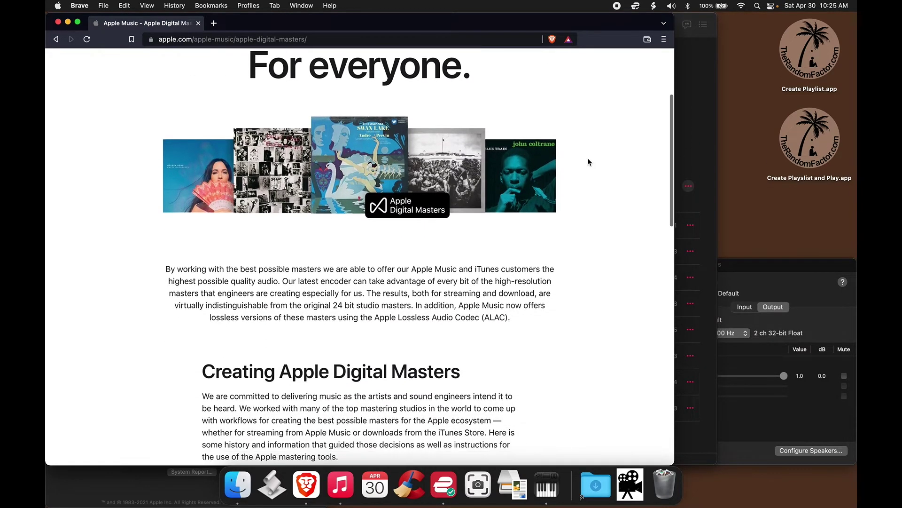
pyautogui.scroll(-5, 588, 162)
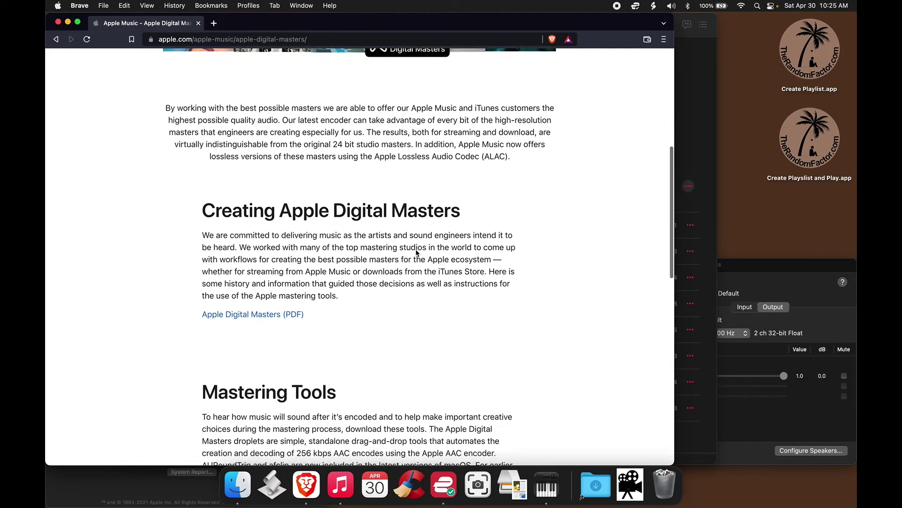
pyautogui.scroll(-7, 416, 252)
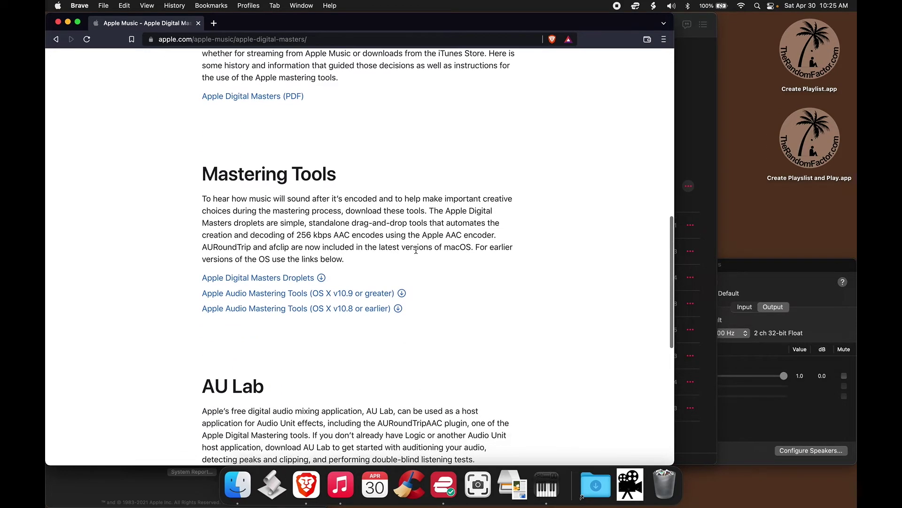
pyautogui.scroll(-2, 416, 250)
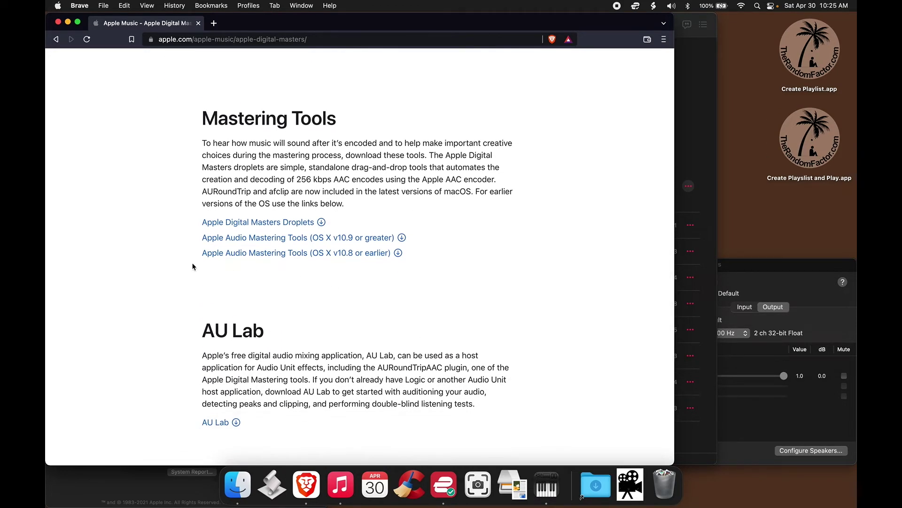
pyautogui.scroll(-2, 179, 261)
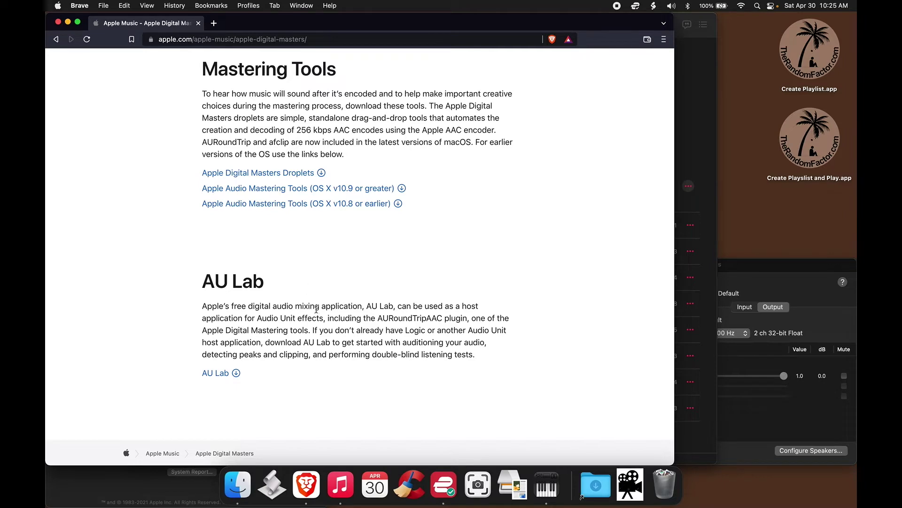
pyautogui.click(224, 376)
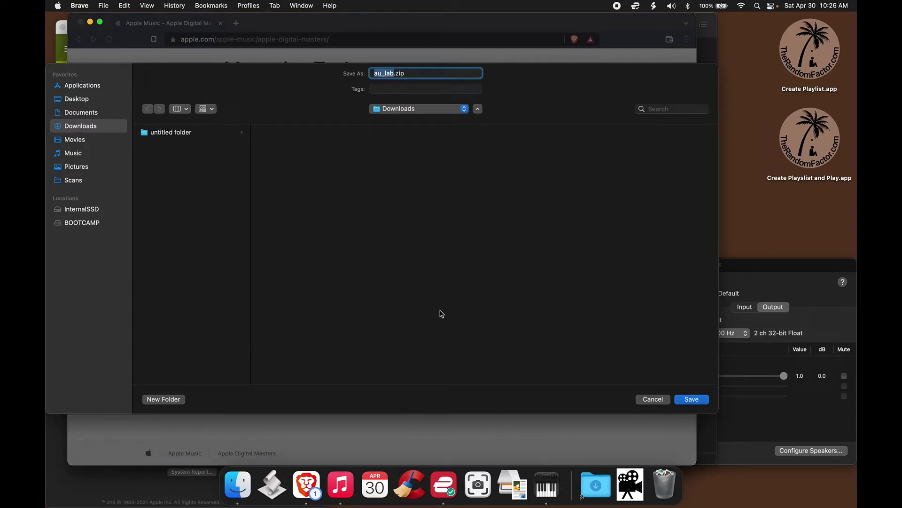
pyautogui.click(695, 400)
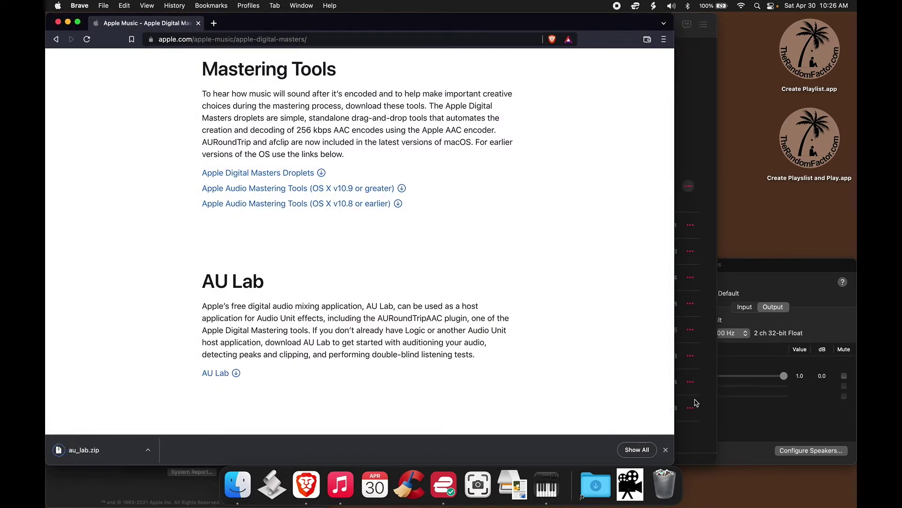
pyautogui.click(596, 488)
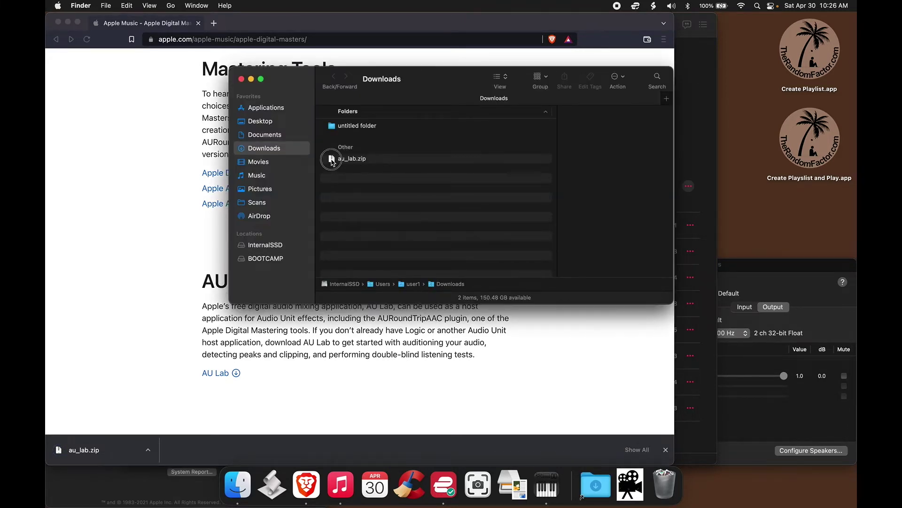
# - Unzip au_lab.zip to extract AU Lab.app into the Downloads folder
pyautogui.doubleClick(332, 160)
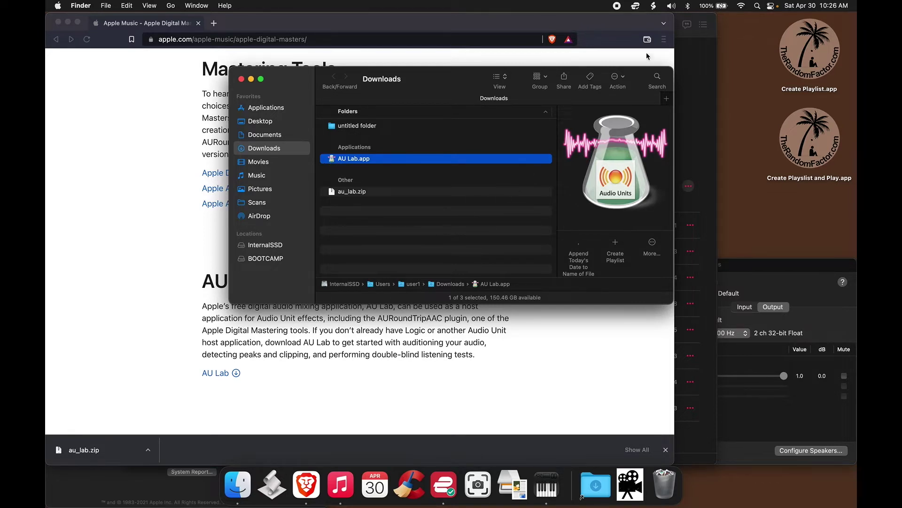
# - Show the sound output choices from the menu bar
pyautogui.click(672, 5)
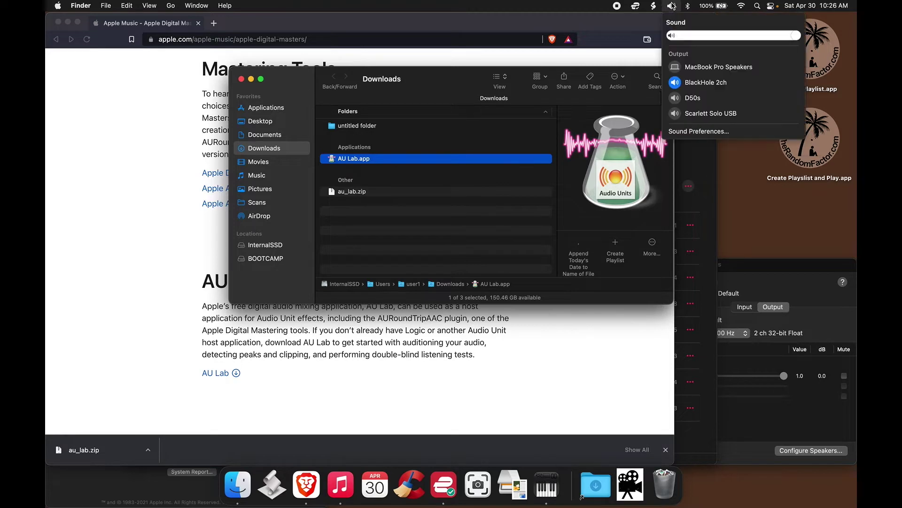
# - Make BlackHole 2ch the sound input in Sound preferences, then start playing Heaven and Hell
pyautogui.click(697, 133)
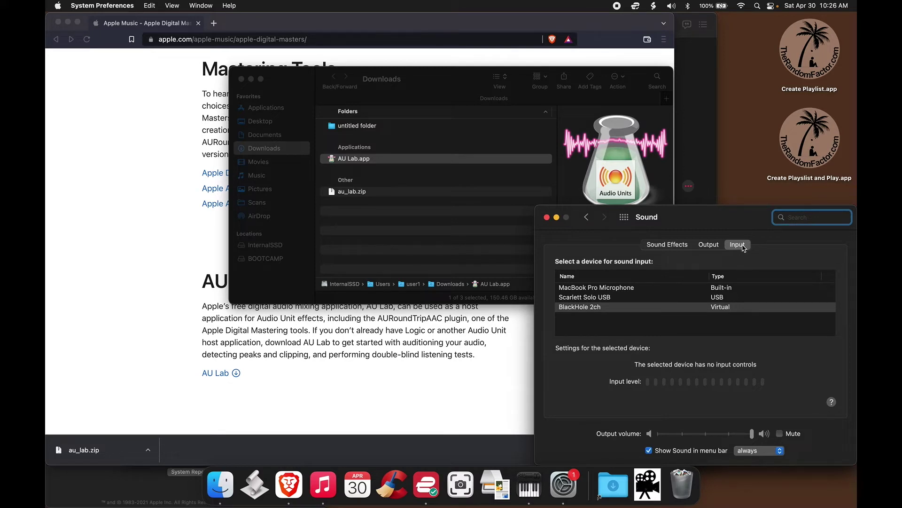
pyautogui.click(743, 246)
pyautogui.click(589, 308)
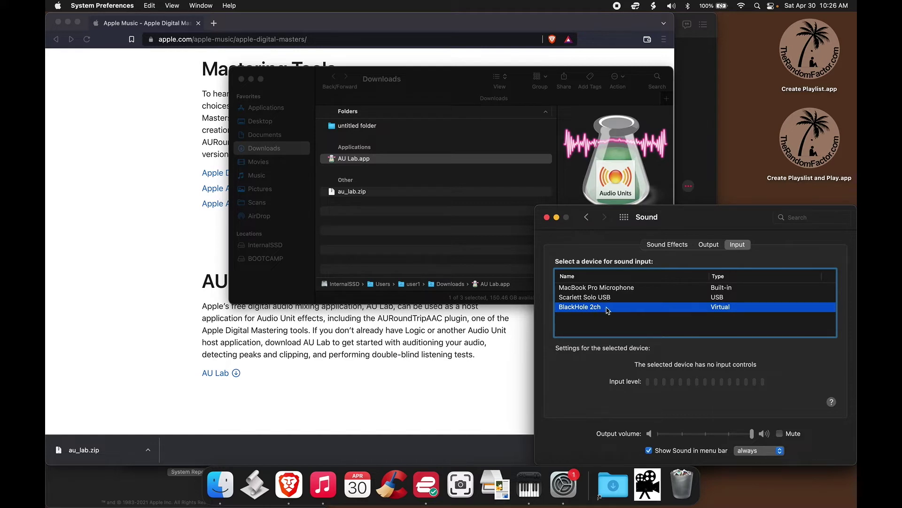
pyautogui.click(709, 245)
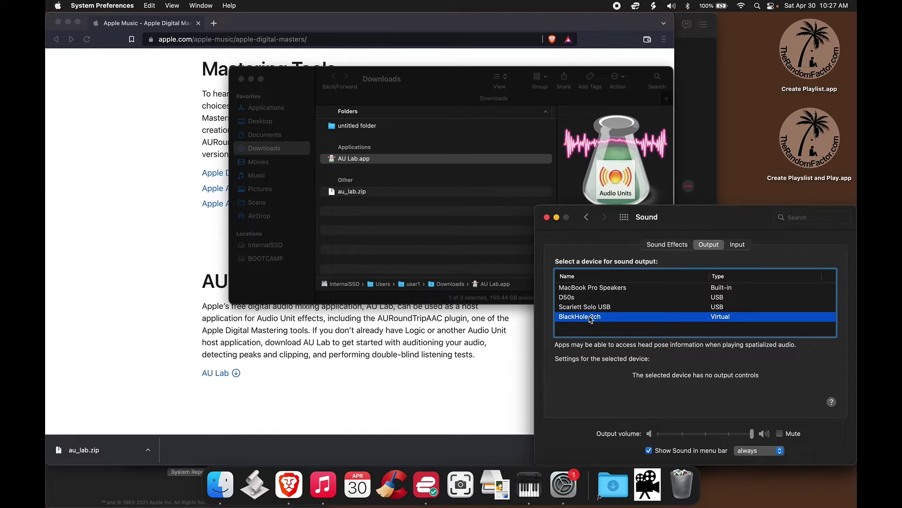
pyautogui.click(738, 246)
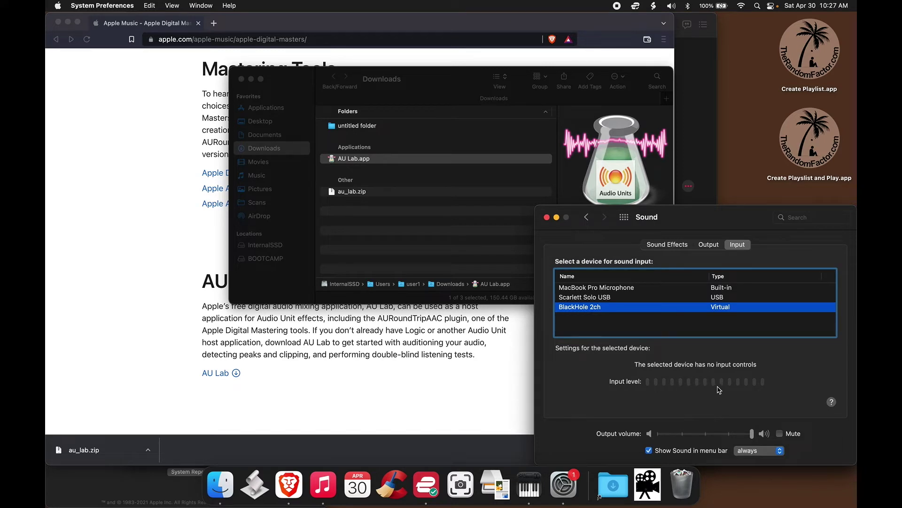
pyautogui.click(335, 483)
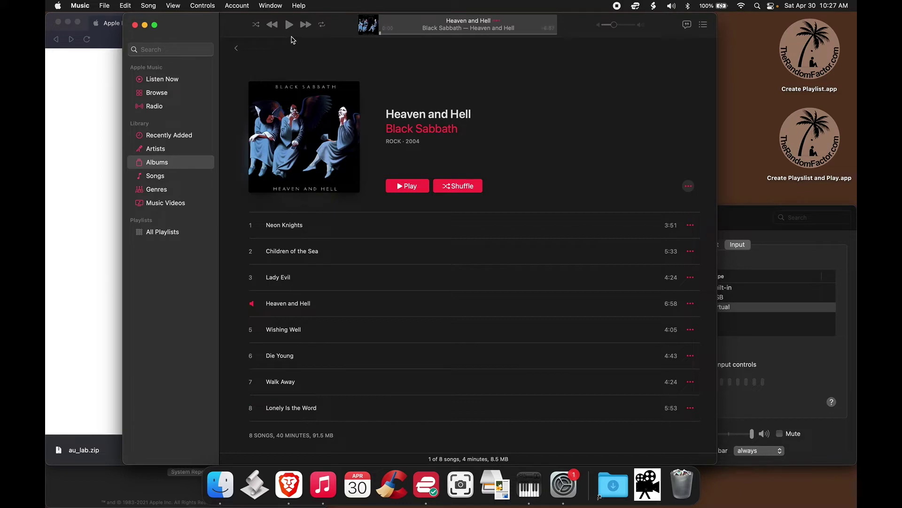
pyautogui.click(289, 25)
# - Raise Music's volume, check the BlackHole input level, and launch AU Lab.app from Downloads
pyautogui.moveTo(614, 27); pyautogui.dragTo(634, 30)
pyautogui.click(768, 213)
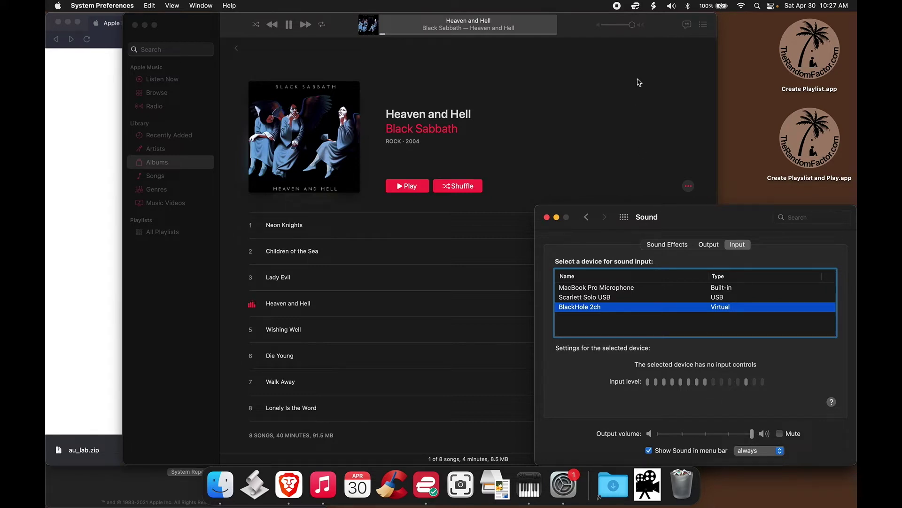
pyautogui.click(623, 28)
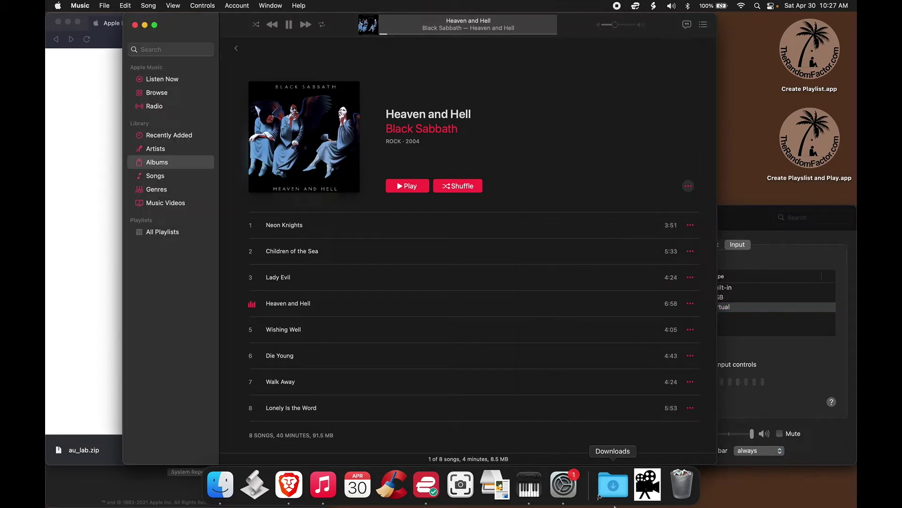
pyautogui.click(613, 485)
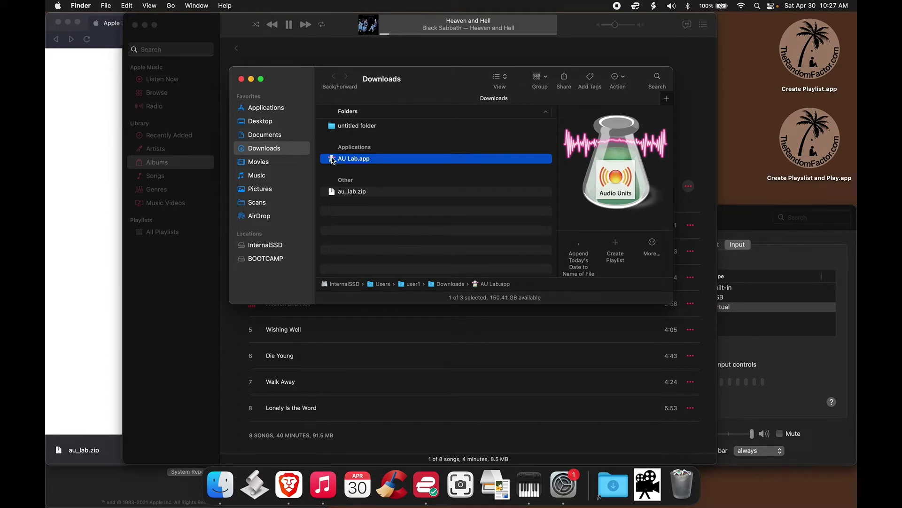
pyautogui.doubleClick(332, 159)
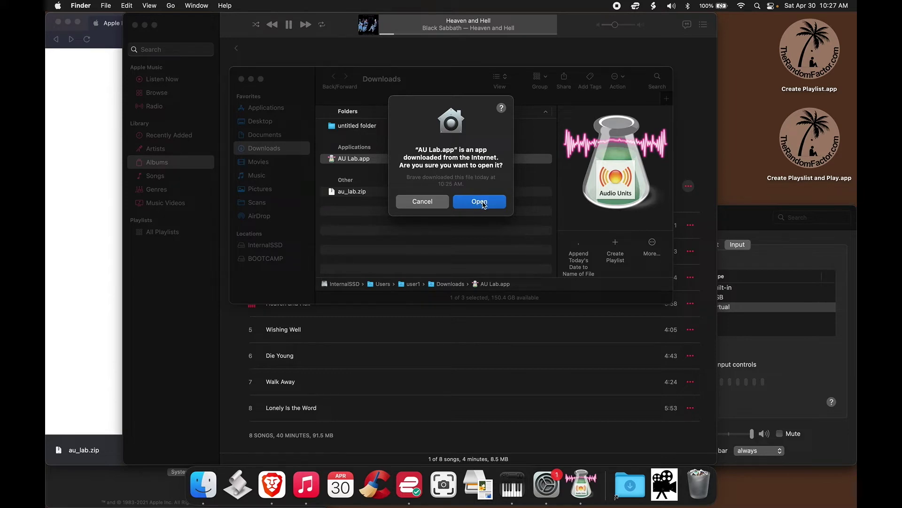
# - Confirm opening AU Lab and create a mixer document with D50s as the audio output device
pyautogui.click(479, 202)
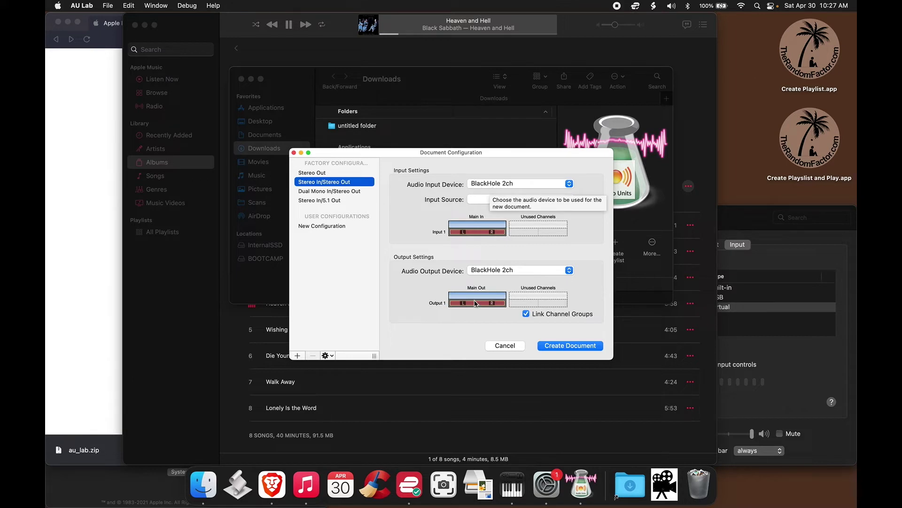
pyautogui.click(496, 272)
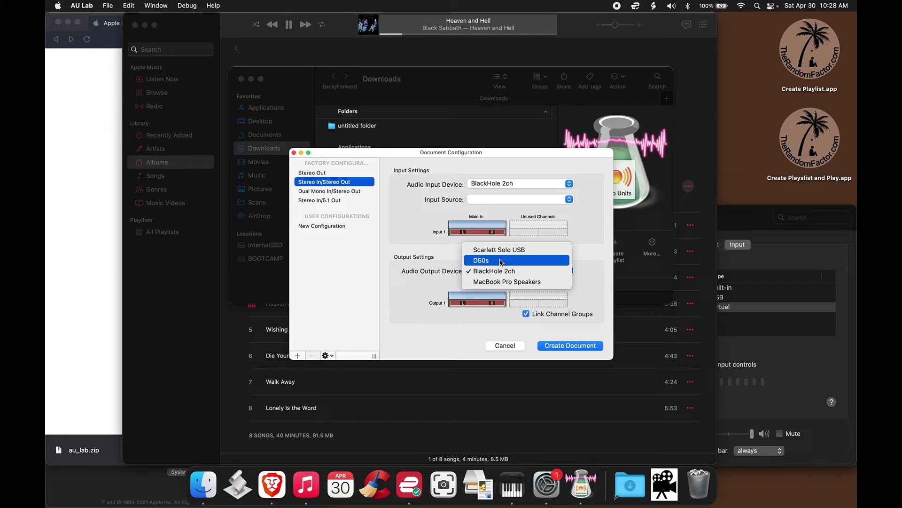
pyautogui.click(501, 261)
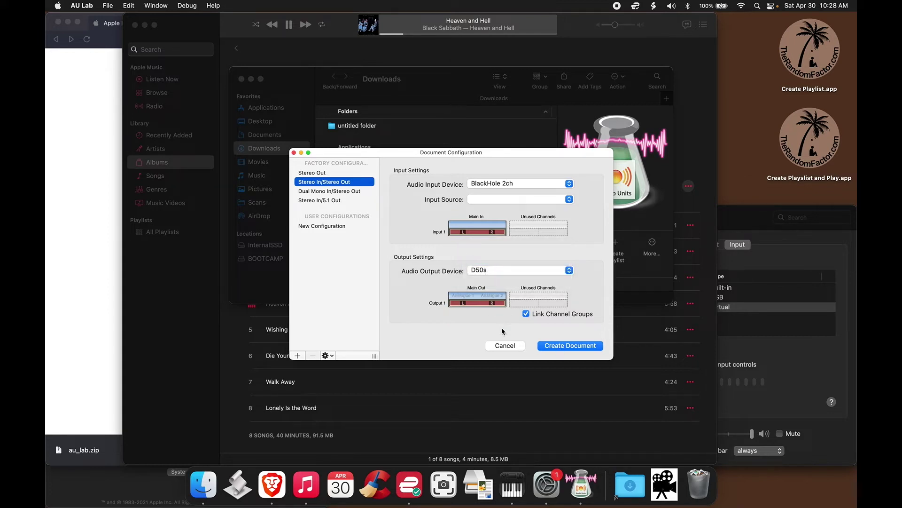
pyautogui.click(567, 349)
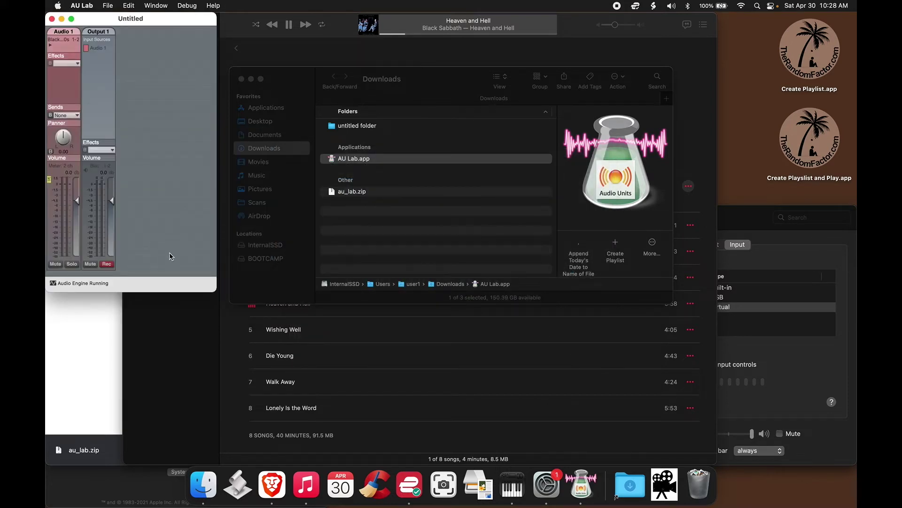
# - Quit AU Lab via its menu after glancing at Sound preferences
pyautogui.click(772, 222)
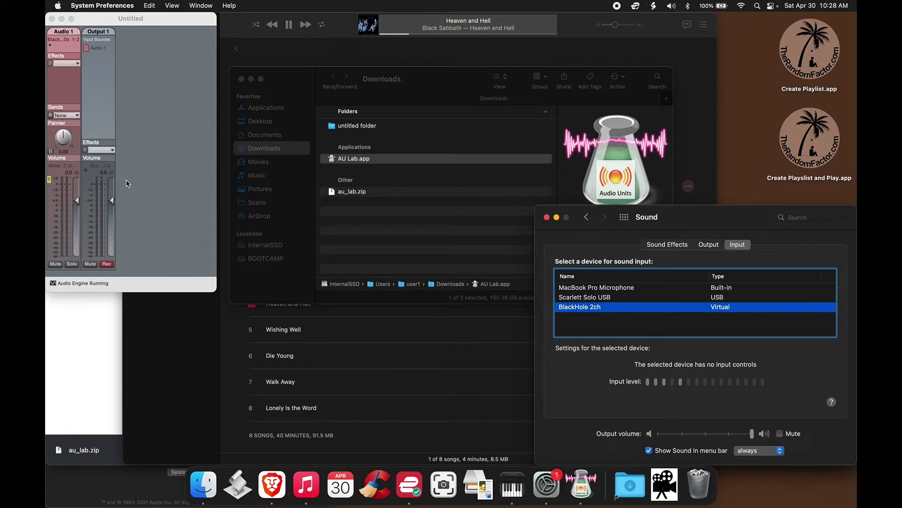
pyautogui.click(165, 154)
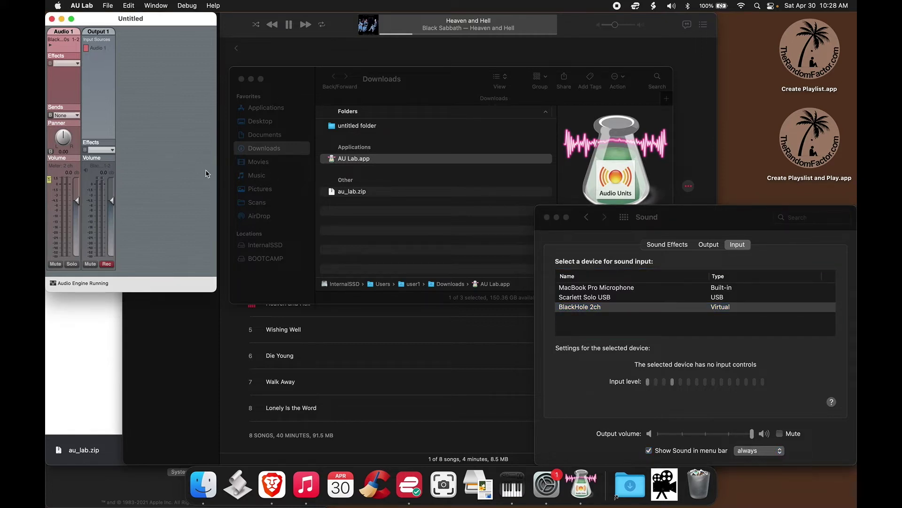
pyautogui.click(81, 5)
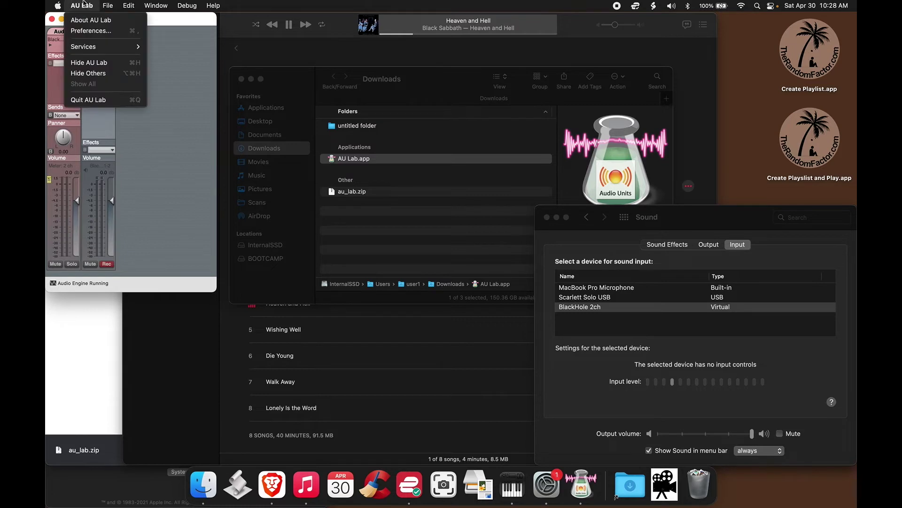
pyautogui.click(89, 100)
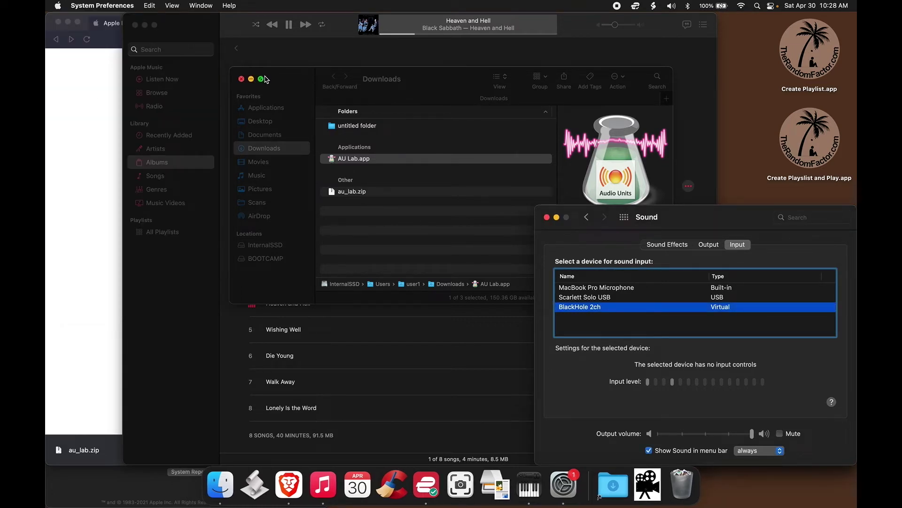
pyautogui.click(385, 248)
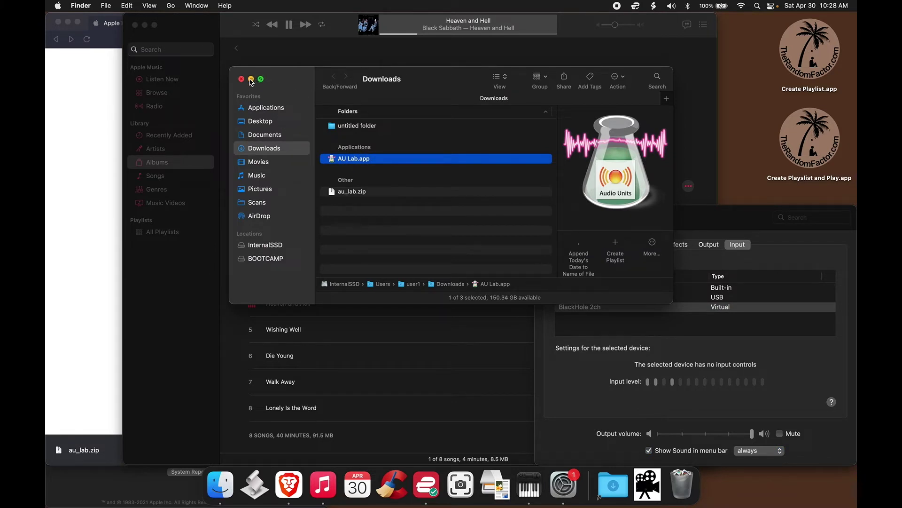
# - Verify in Security & Privacy that Terminal, GarageBand and iMovie may use the microphone
pyautogui.click(251, 80)
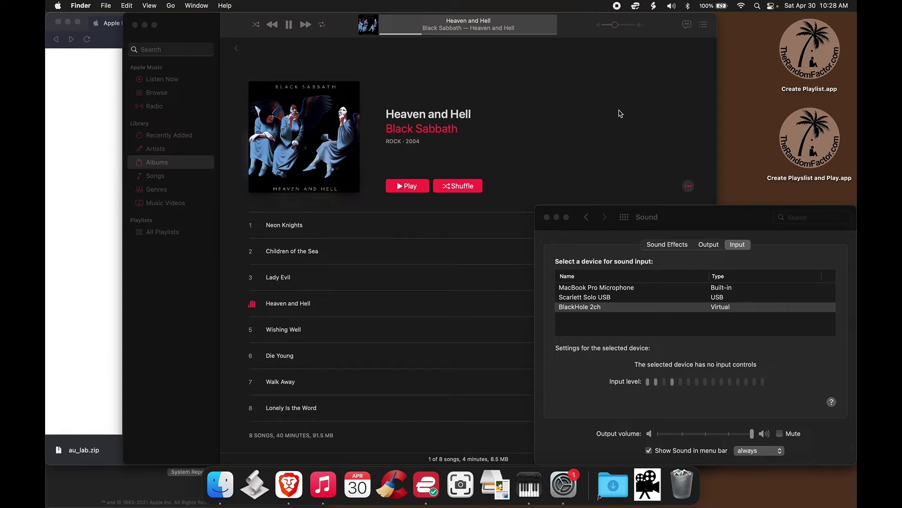
pyautogui.click(628, 221)
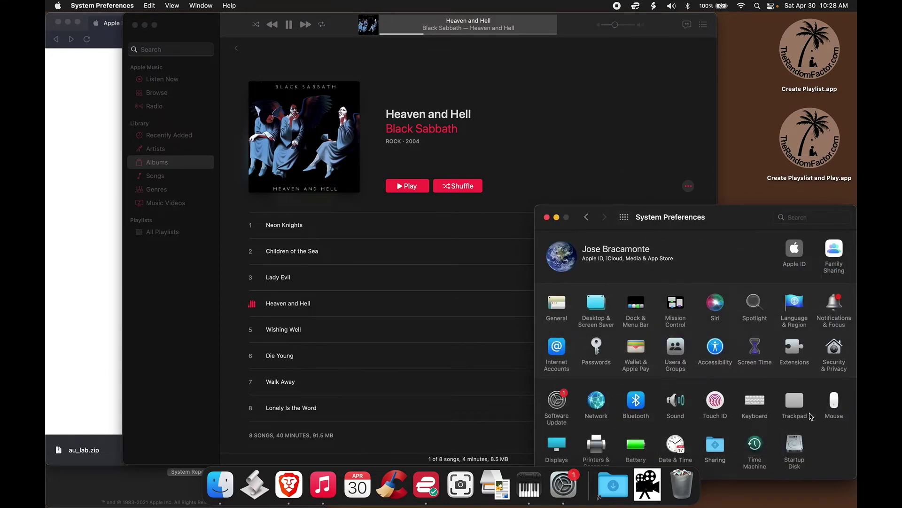
pyautogui.click(836, 348)
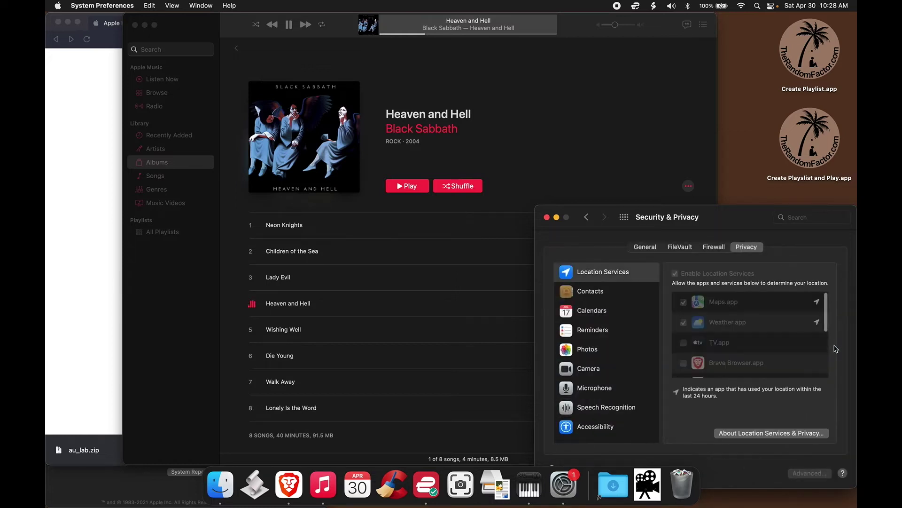
pyautogui.click(596, 388)
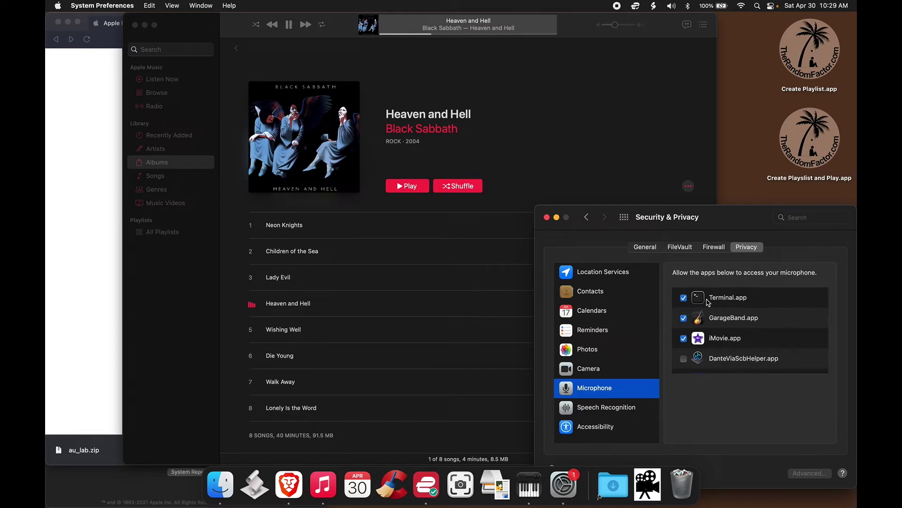
pyautogui.click(132, 284)
pyautogui.click(613, 484)
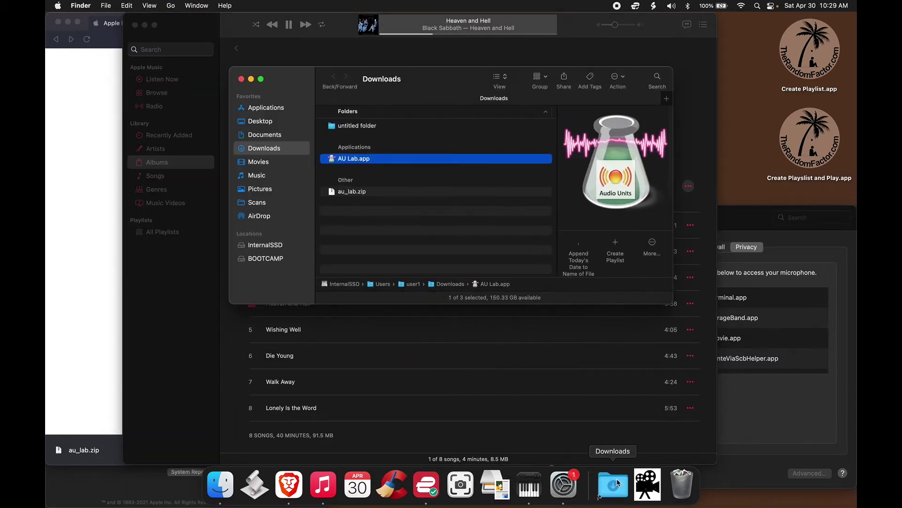
# - Open AU Lab.app's package to Contents > MacOS and run the AU Lab executable through Terminal
pyautogui.click(354, 234)
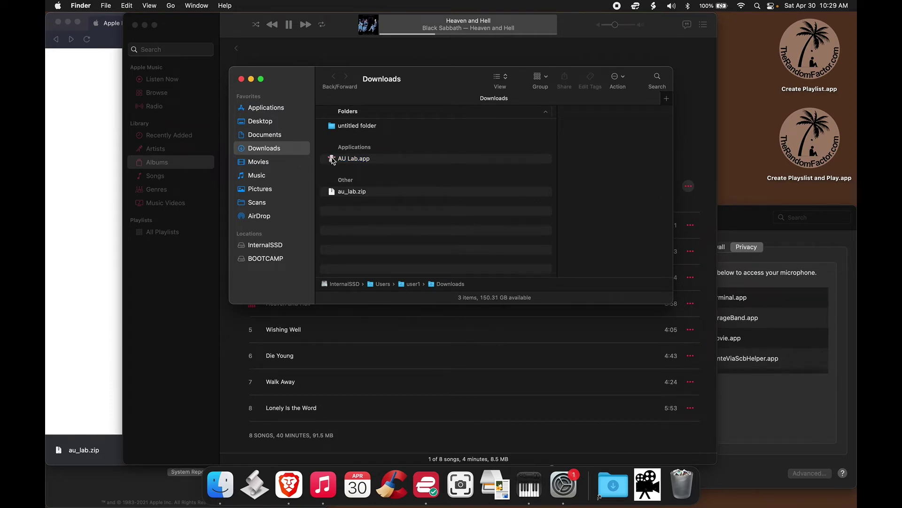
pyautogui.rightClick(332, 161)
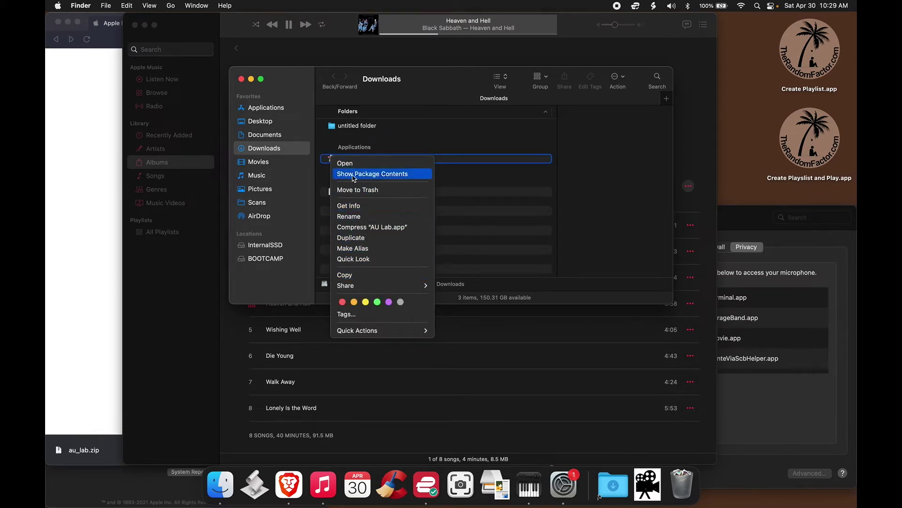
pyautogui.click(404, 175)
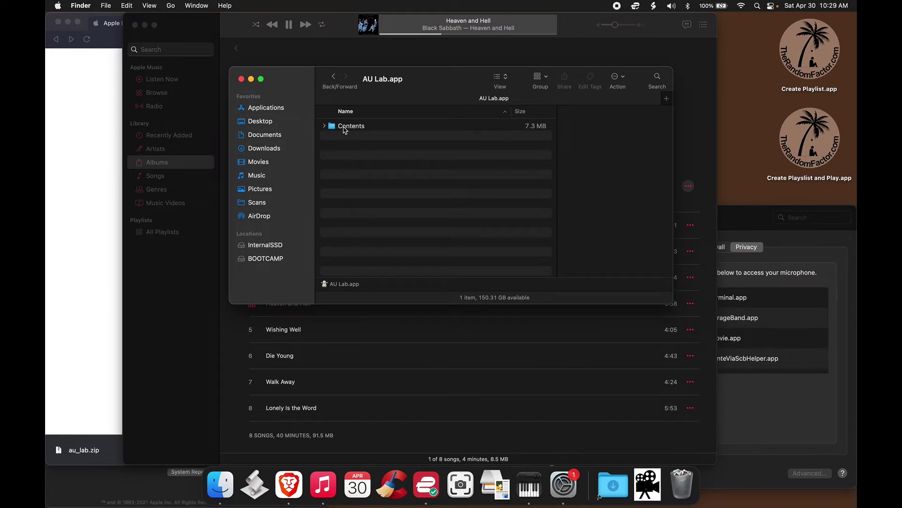
pyautogui.doubleClick(333, 127)
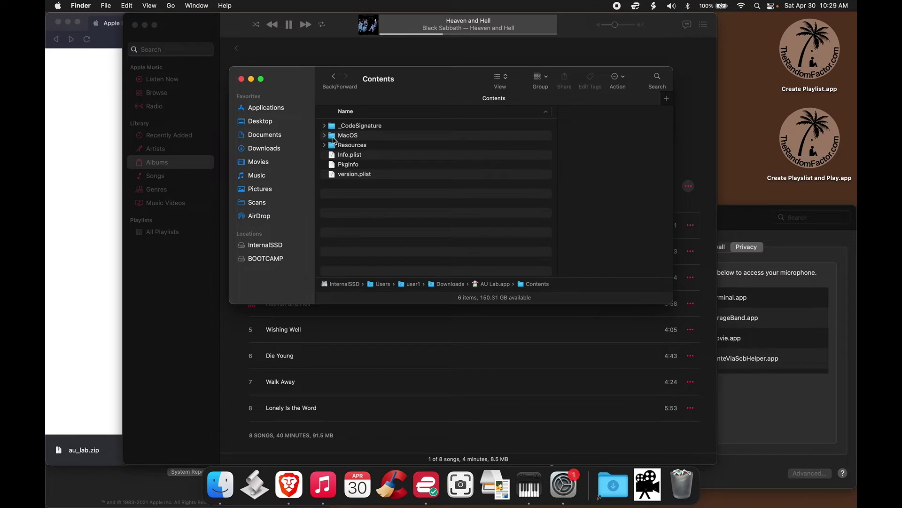
pyautogui.doubleClick(334, 136)
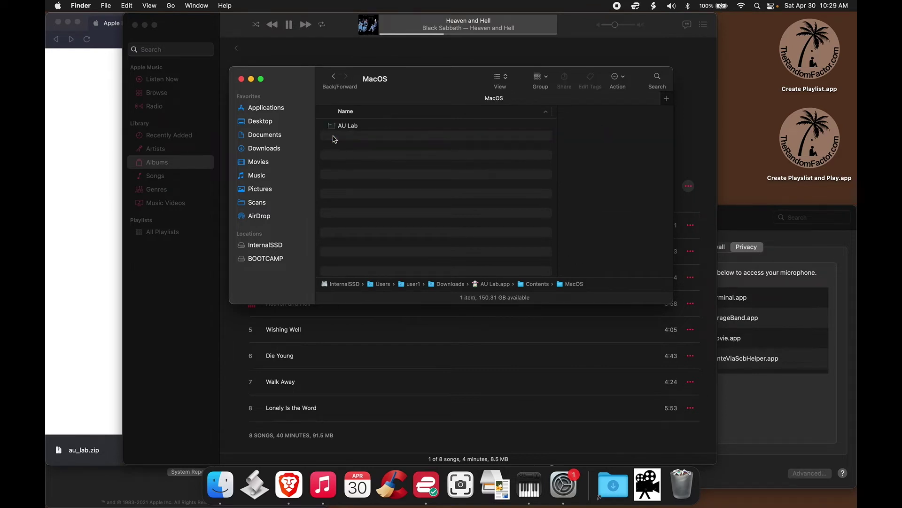
pyautogui.click(334, 127)
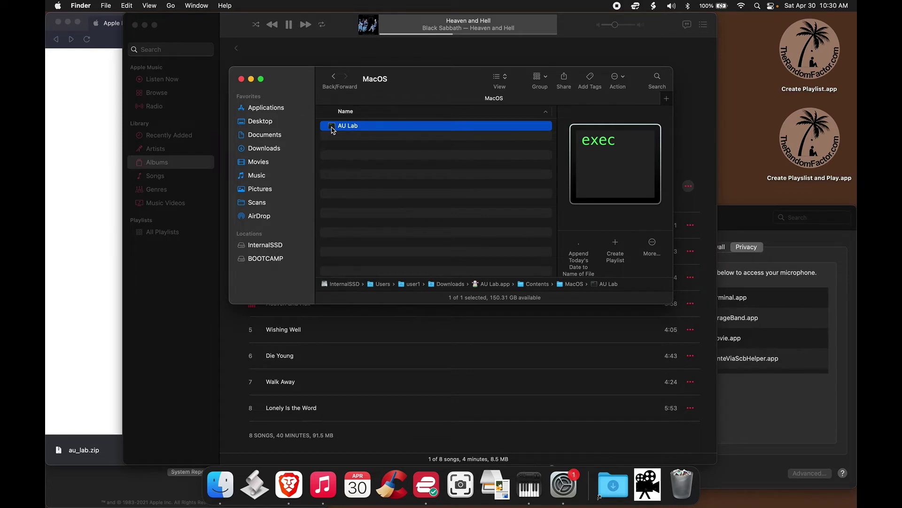
pyautogui.doubleClick(332, 126)
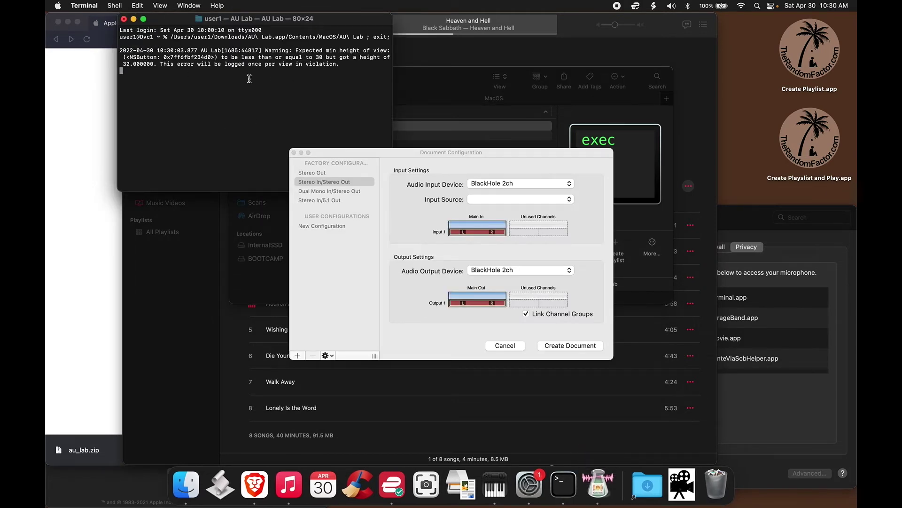
# - Create a Stereo In/Stereo Out AU Lab document with D50s as the audio output device
pyautogui.click(458, 154)
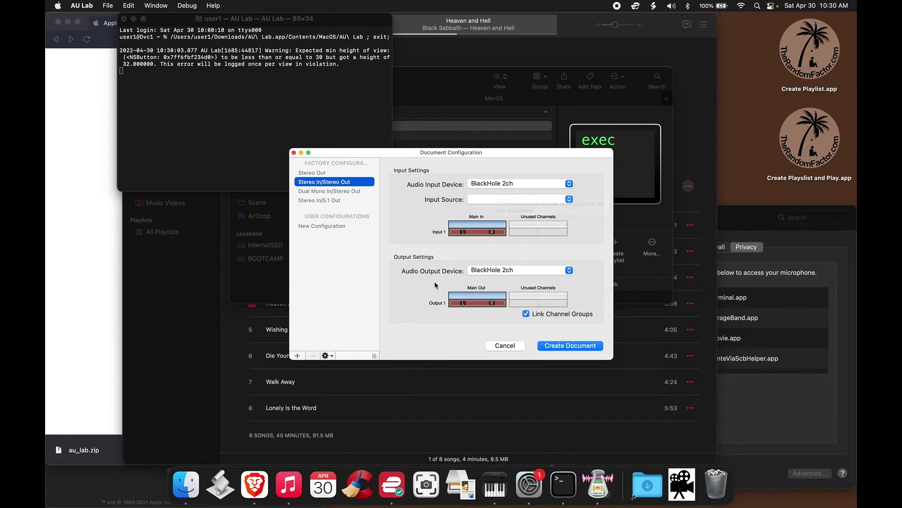
pyautogui.click(507, 272)
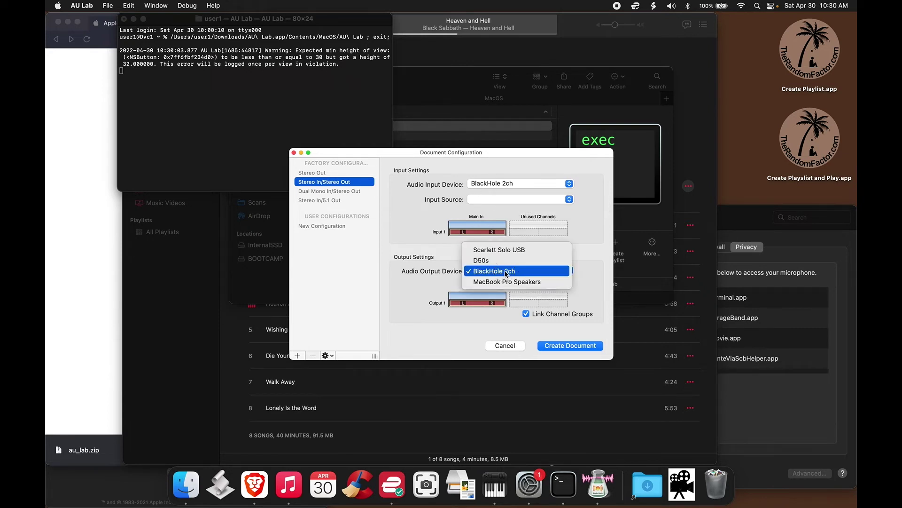
pyautogui.click(482, 262)
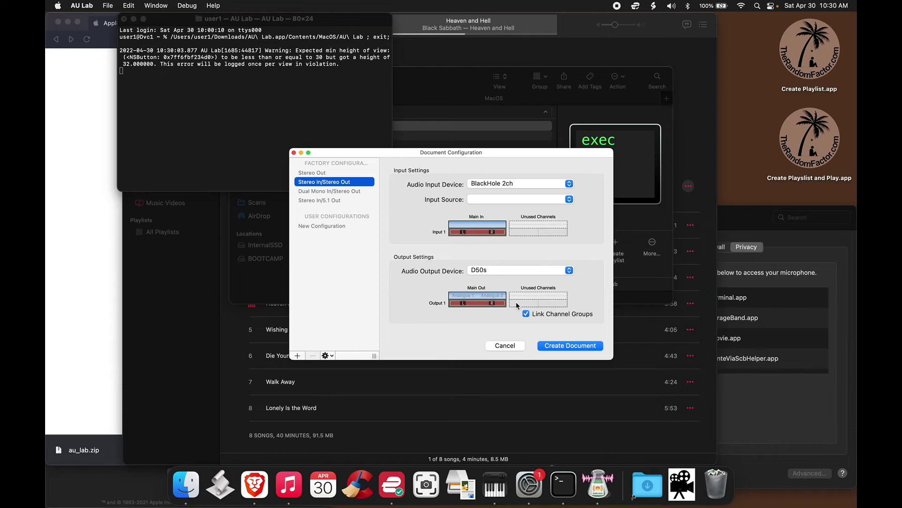
pyautogui.click(572, 346)
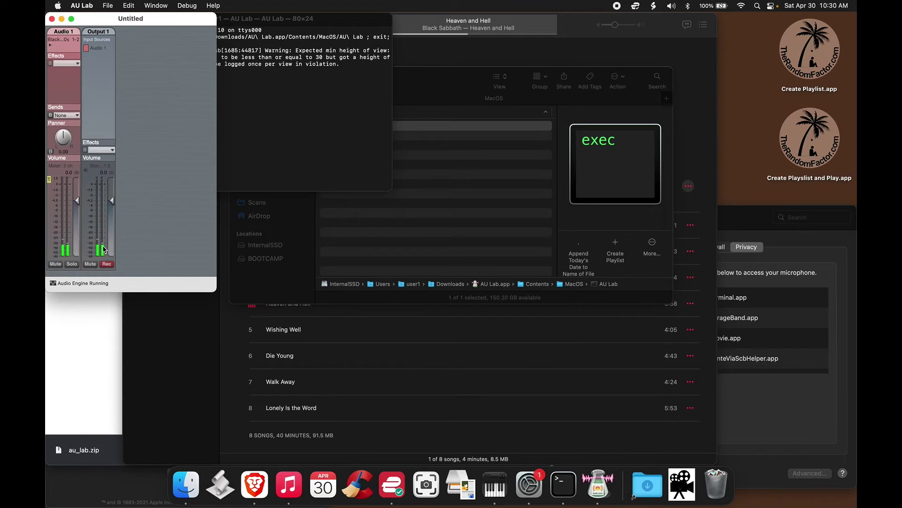
# - Turn Music's playback volume all the way down
pyautogui.click(727, 233)
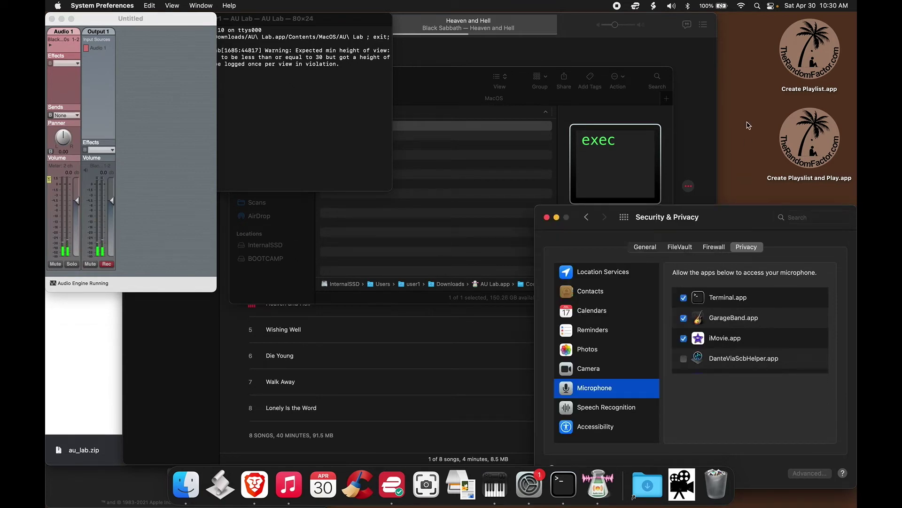
pyautogui.click(591, 56)
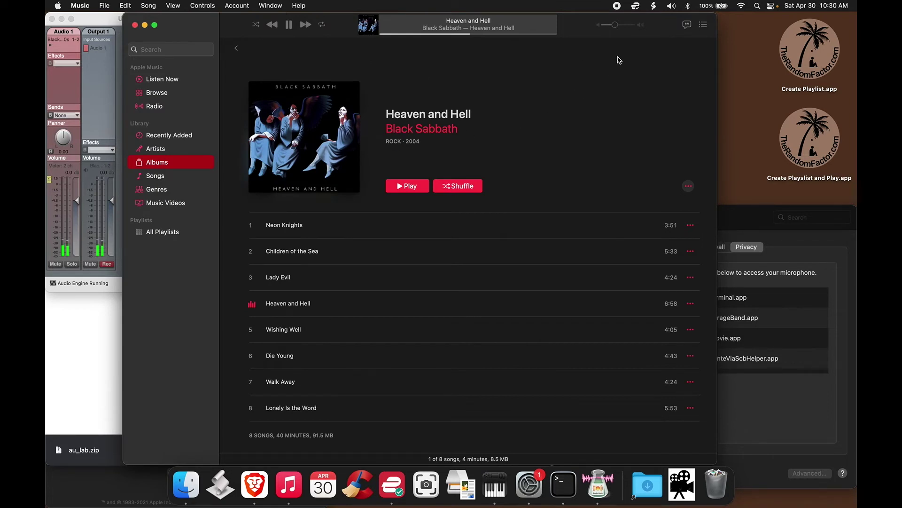
pyautogui.moveTo(615, 29); pyautogui.dragTo(582, 33)
# - Return System Preferences to Show All and quit it, bringing the AU Lab mixer forward
pyautogui.click(758, 219)
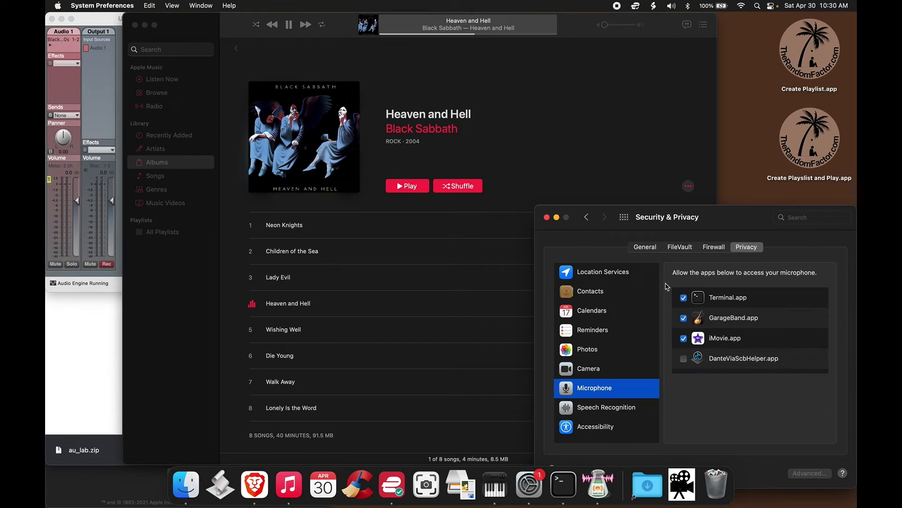
pyautogui.click(624, 218)
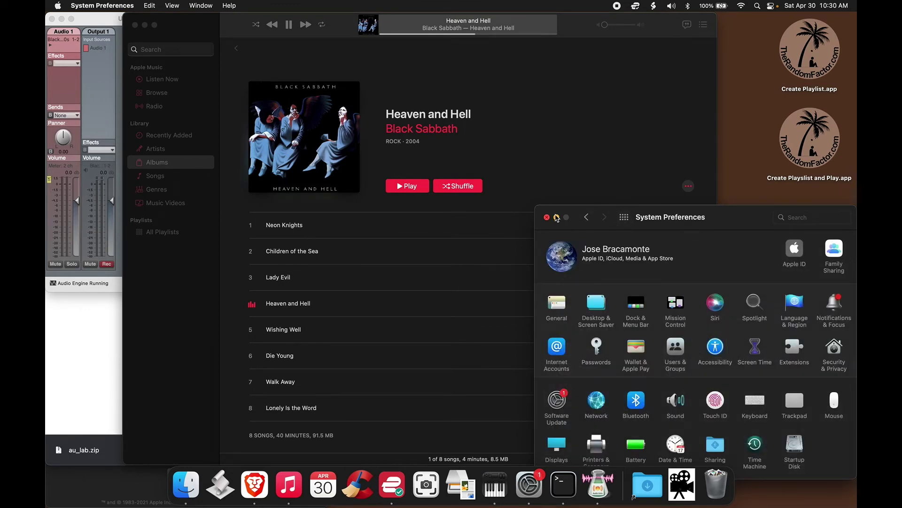
pyautogui.click(546, 217)
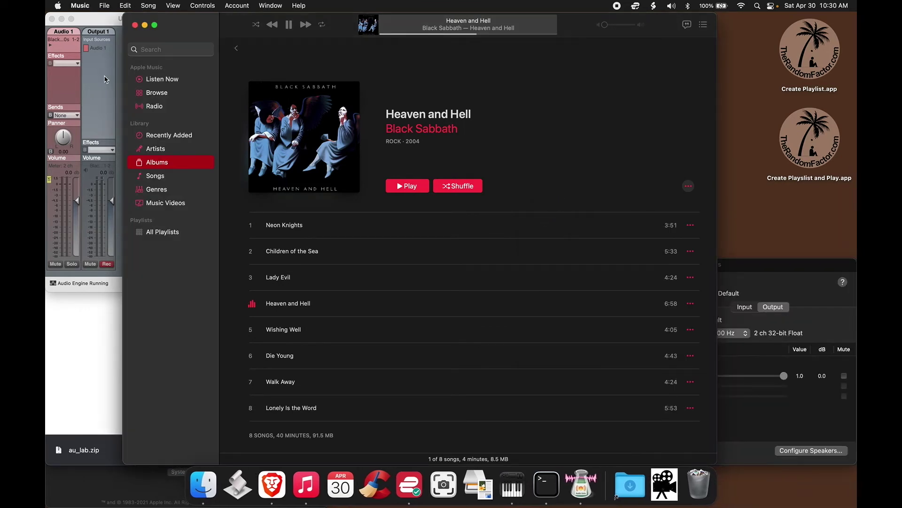
pyautogui.click(96, 89)
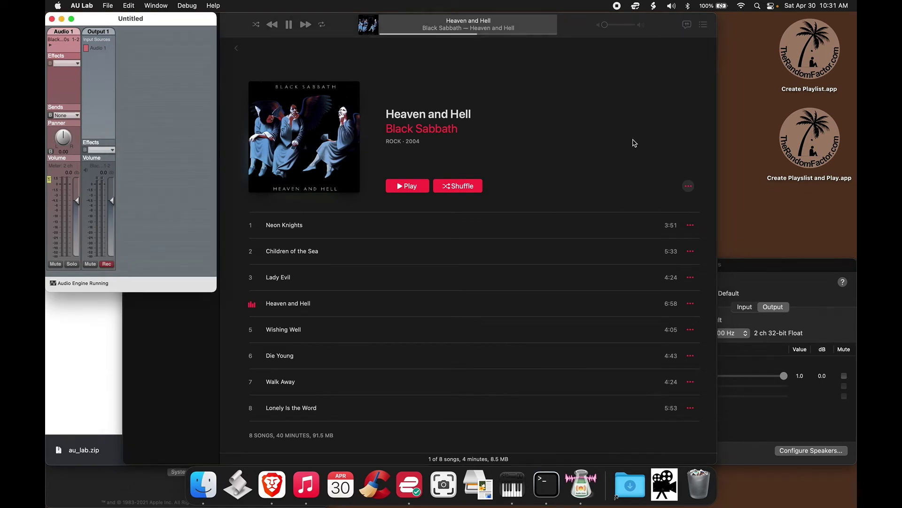
# - Mute the D50s master output at 0.0 (−27 dB) and raise Music's volume to maximum
pyautogui.click(790, 273)
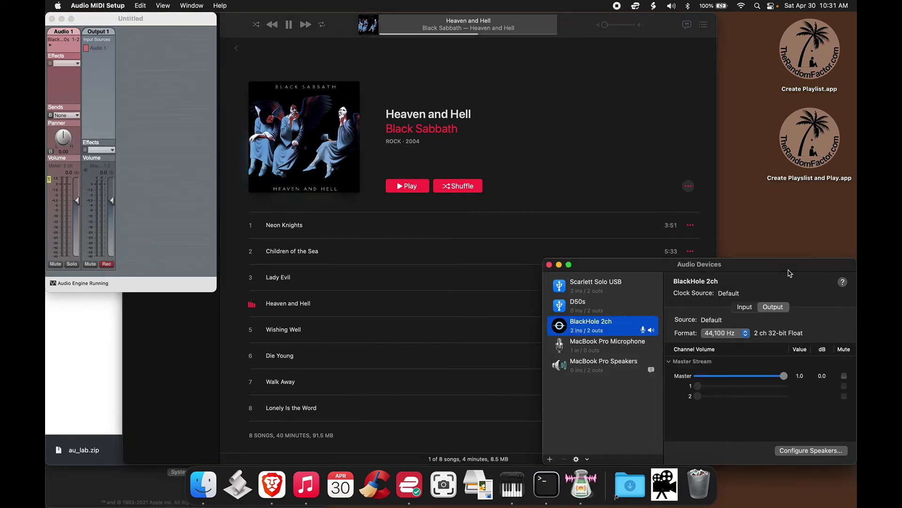
pyautogui.click(600, 303)
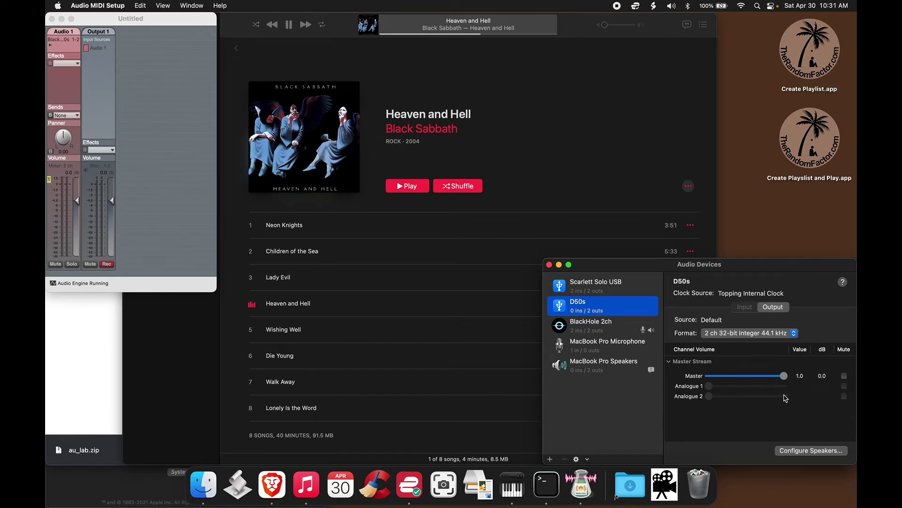
pyautogui.click(785, 376)
pyautogui.moveTo(784, 376); pyautogui.dragTo(685, 375)
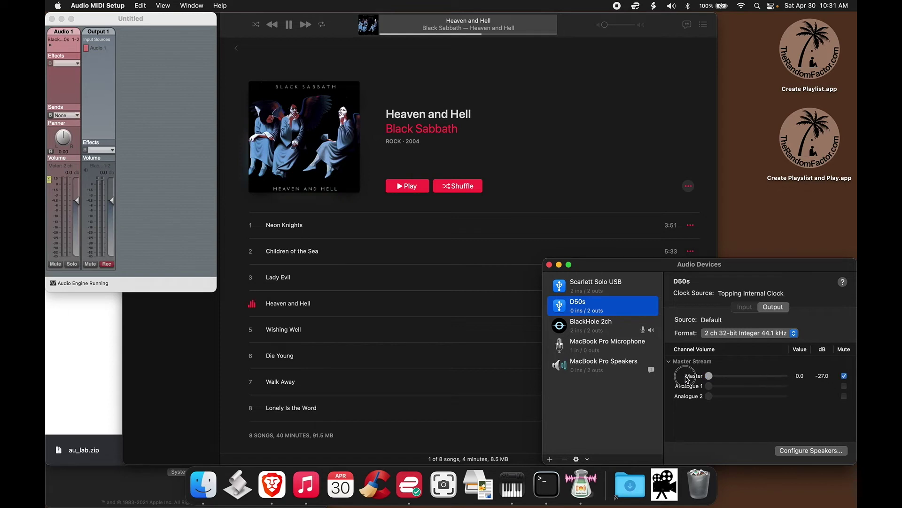
pyautogui.click(614, 42)
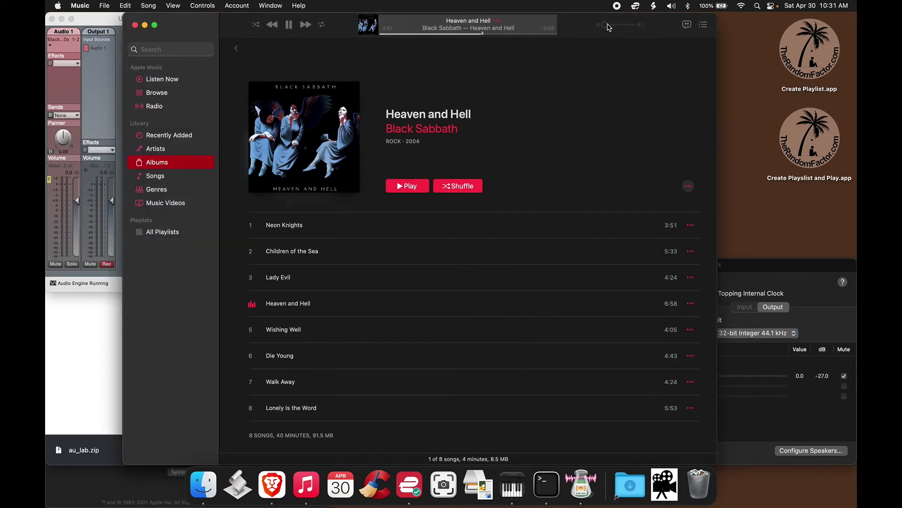
pyautogui.moveTo(606, 27); pyautogui.dragTo(658, 30)
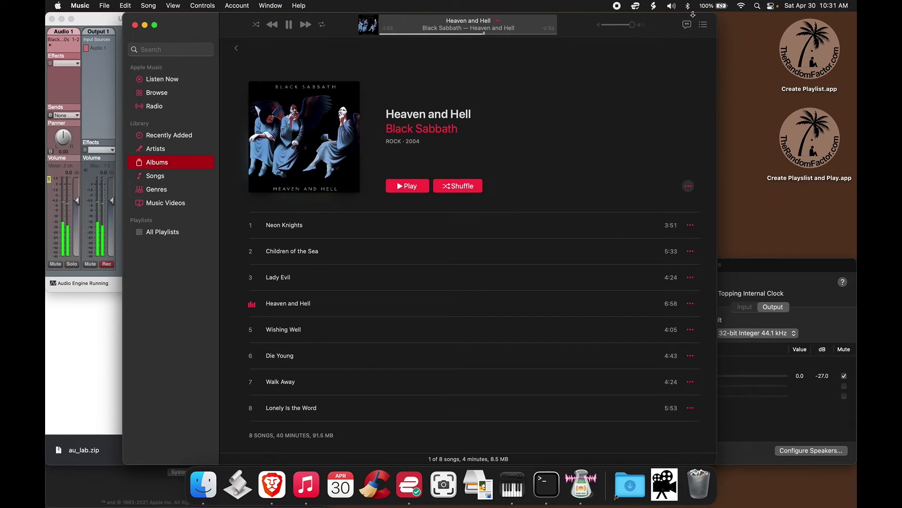
# - Confirm BlackHole 2ch is the Sound input and output device, then return to the AU Lab mixer
pyautogui.click(673, 6)
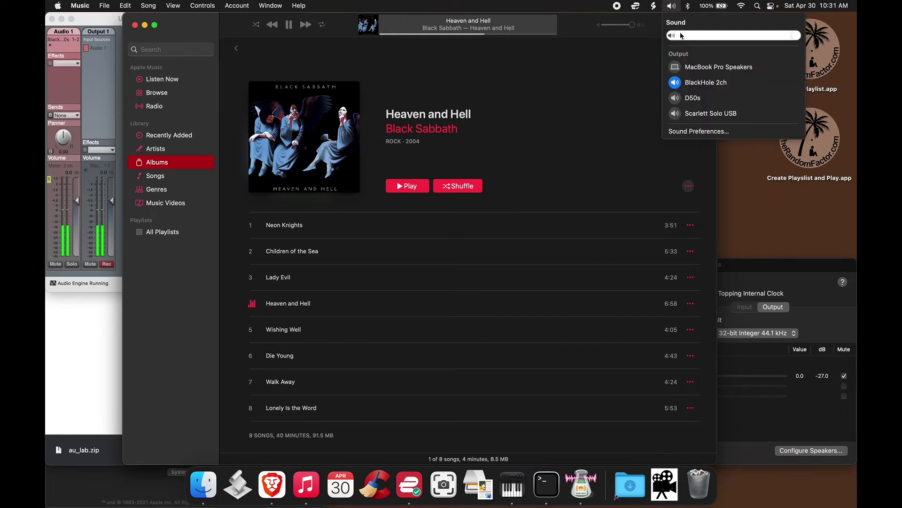
pyautogui.click(700, 132)
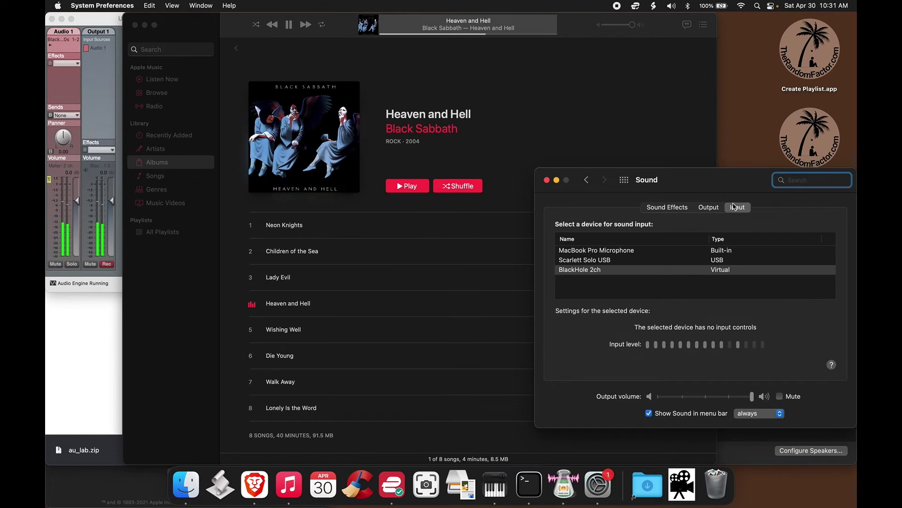
pyautogui.click(742, 209)
pyautogui.click(584, 271)
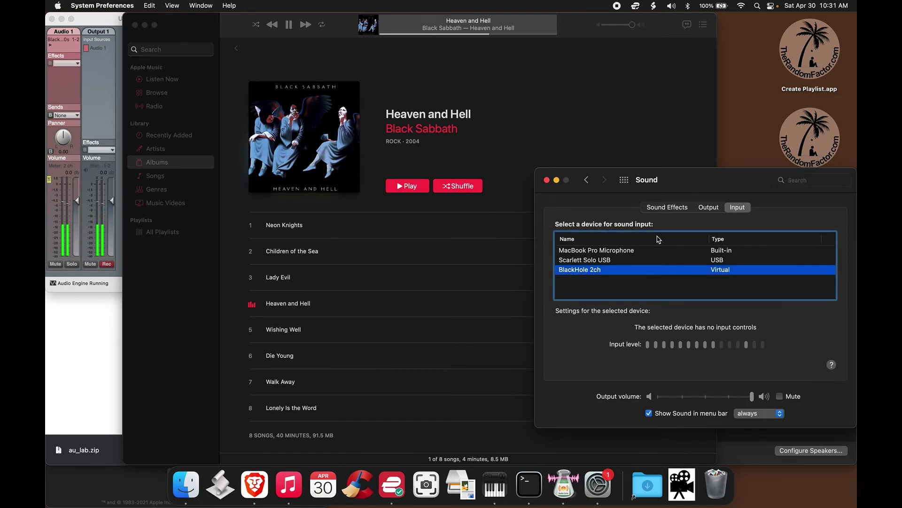
pyautogui.click(712, 209)
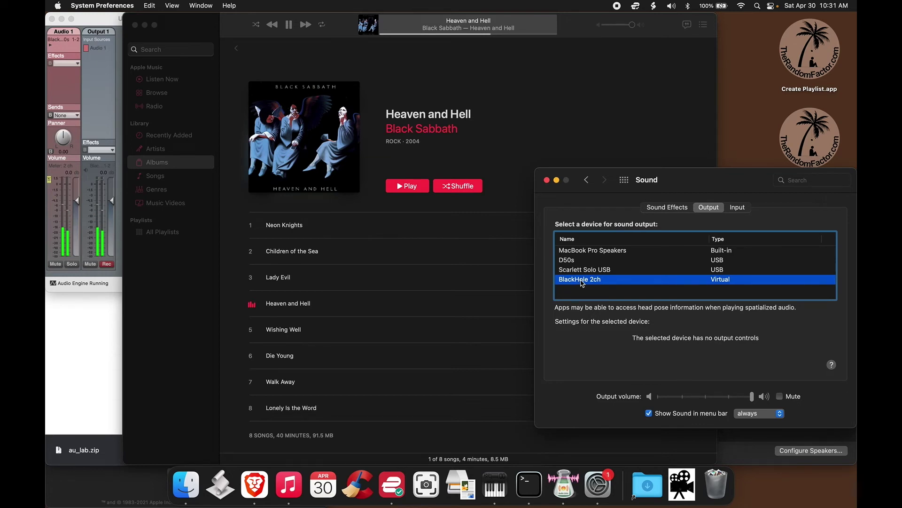
pyautogui.click(597, 117)
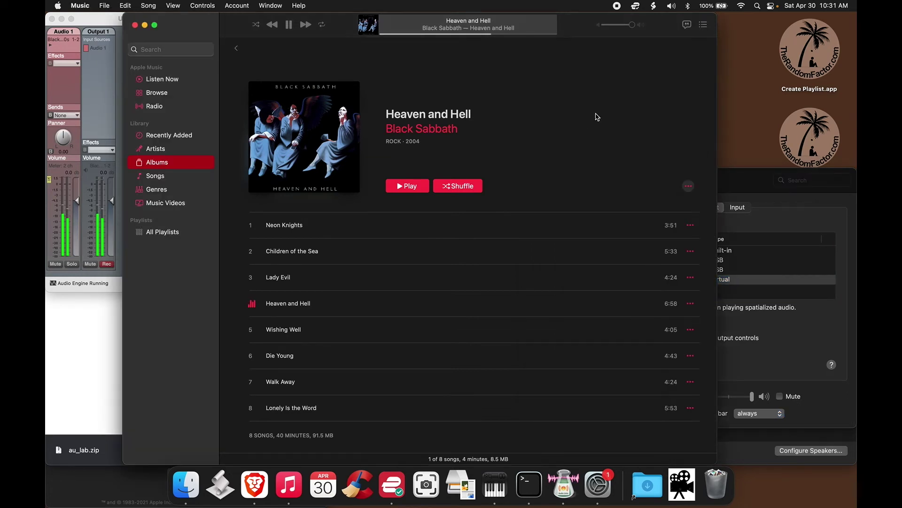
pyautogui.click(753, 215)
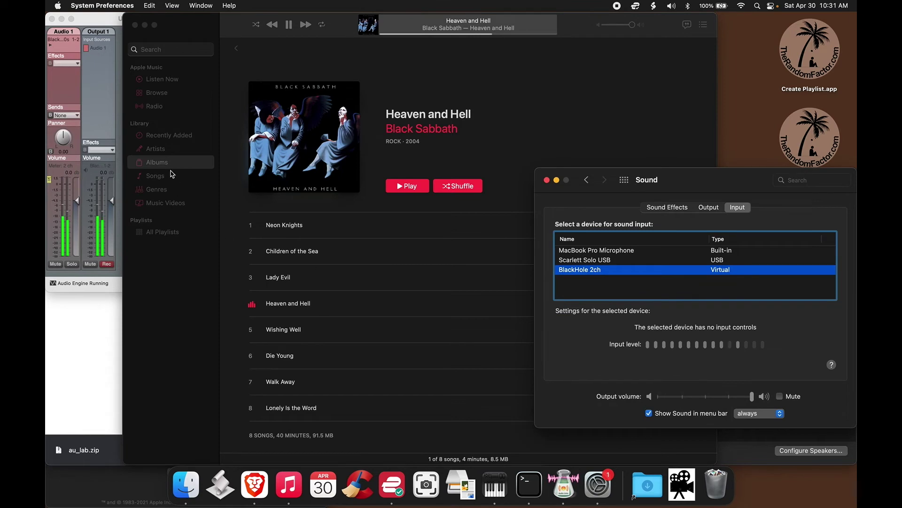
pyautogui.click(113, 123)
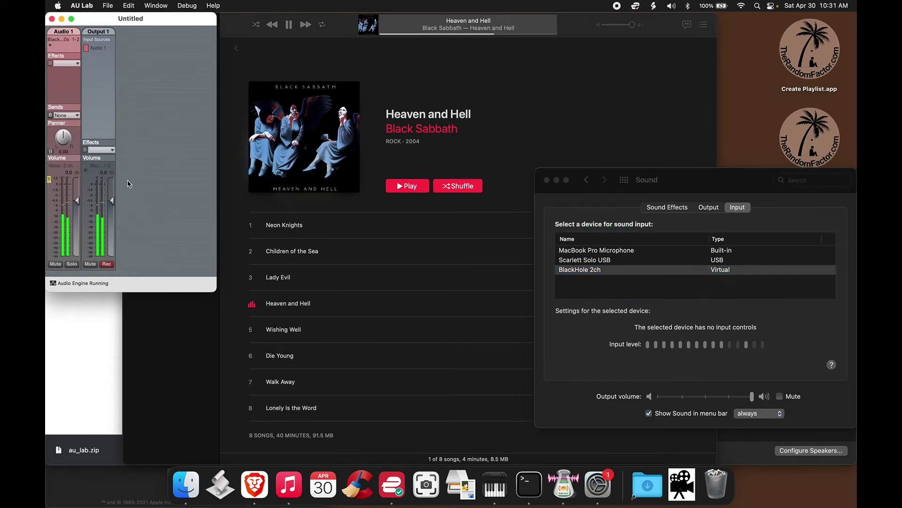
# - Insert AUGraphicEQ into Output 1's first effects slot and open its 31-band Graphic Equalizer
pyautogui.click(103, 150)
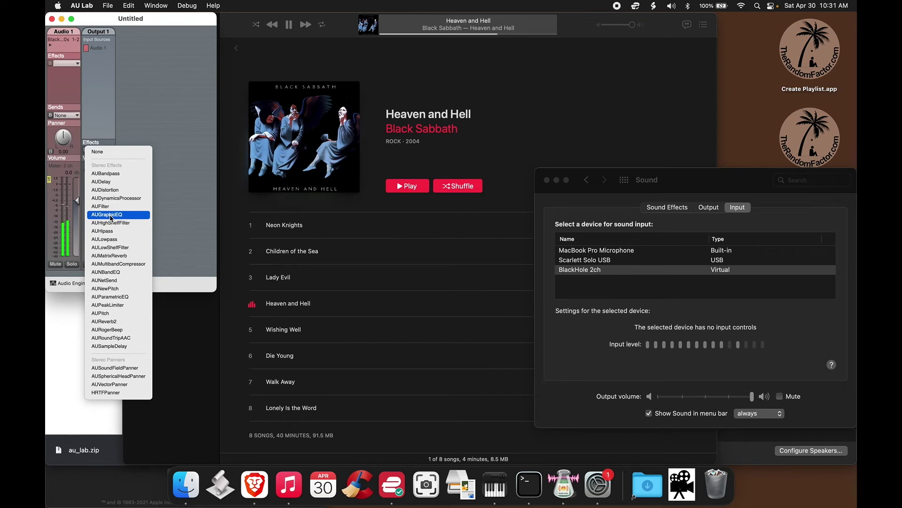
pyautogui.click(112, 215)
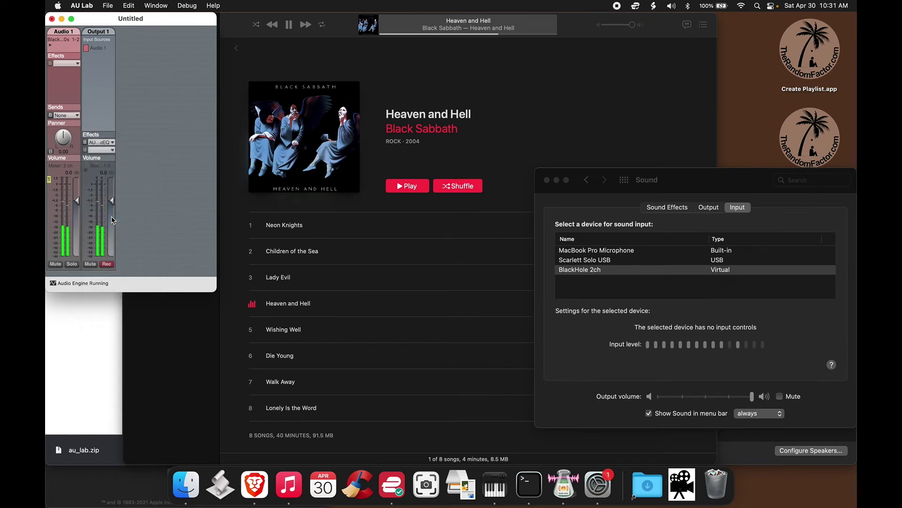
pyautogui.click(100, 144)
pyautogui.click(116, 68)
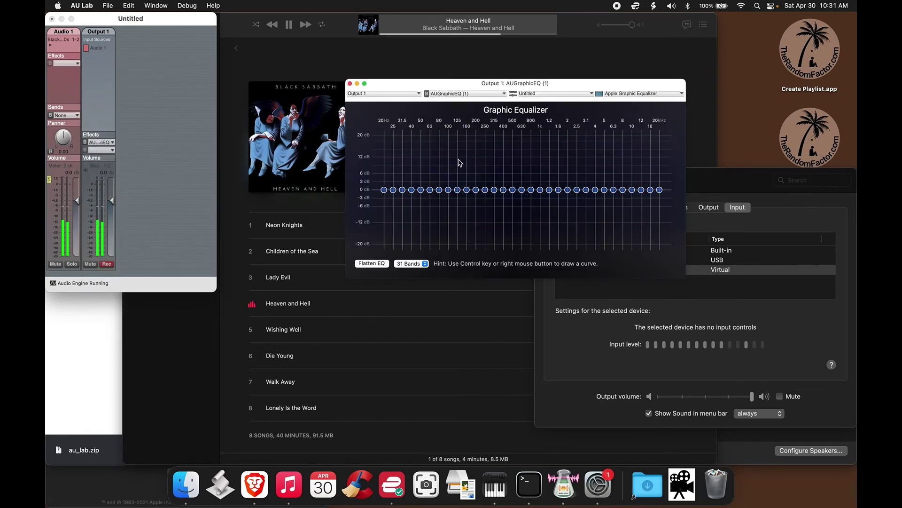
# - Cut the 80Hz–5kHz bands to -3.33 dB, flatten all bands to 0 dB, and close the editor
pyautogui.moveTo(442, 170); pyautogui.dragTo(604, 174)
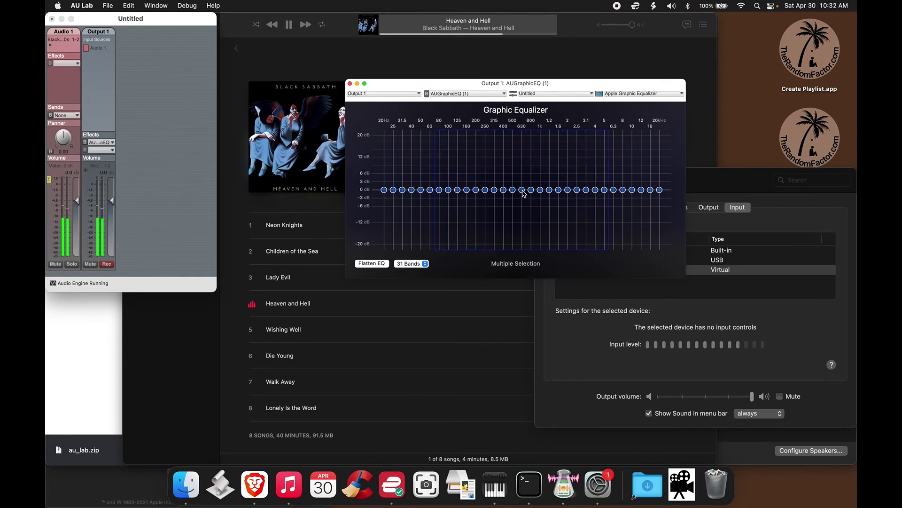
pyautogui.moveTo(522, 191); pyautogui.dragTo(522, 201)
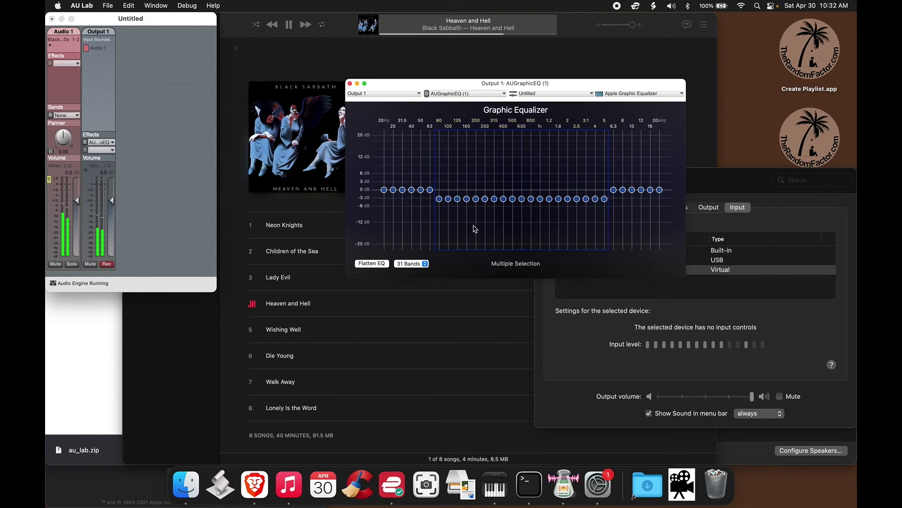
pyautogui.click(374, 266)
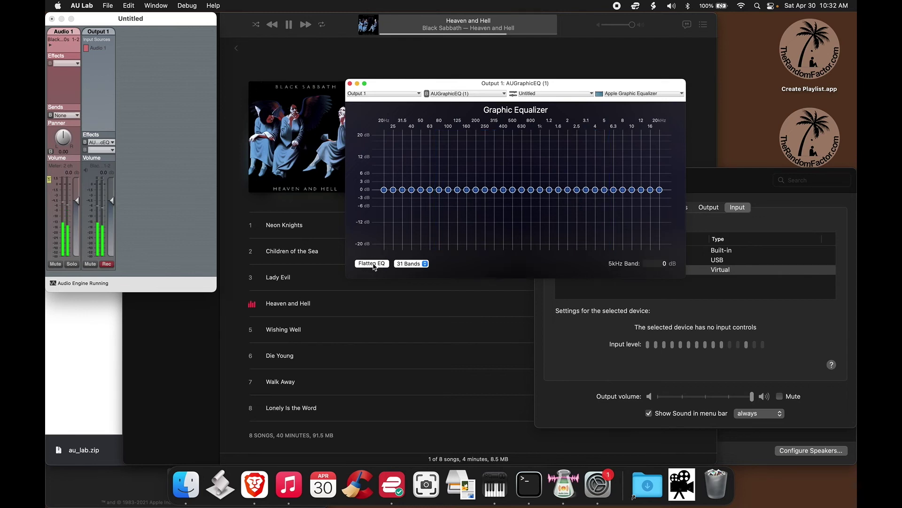
pyautogui.moveTo(399, 87); pyautogui.dragTo(400, 87)
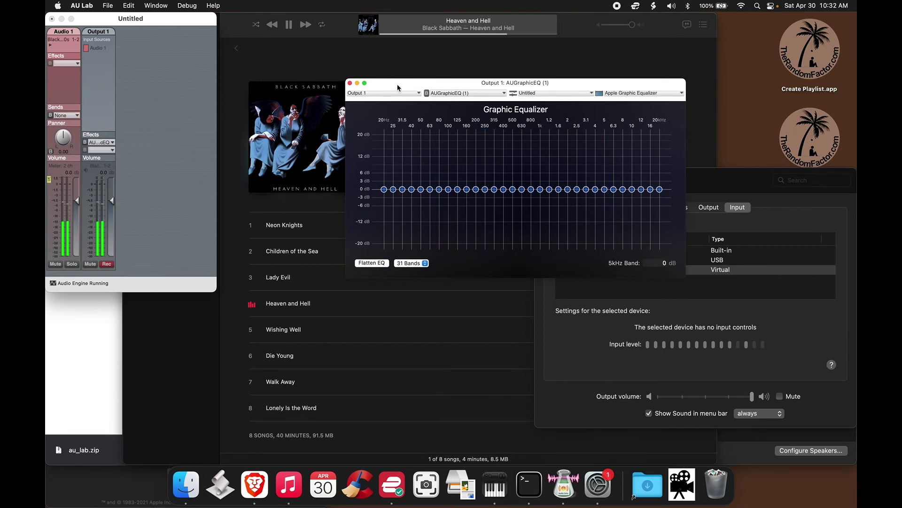
pyautogui.click(350, 83)
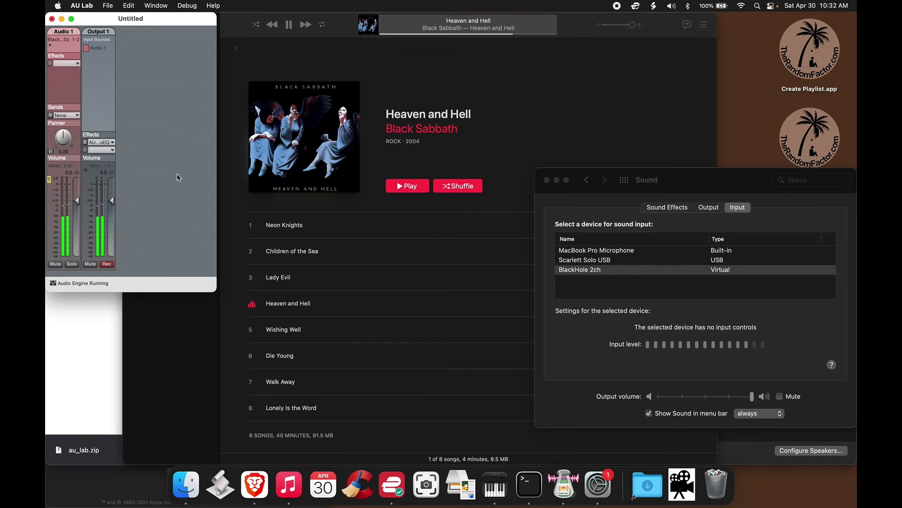
# - View the About This Mac overview showing macOS Monterey 12.0.1, then return to the AU Lab mixer
pyautogui.click(150, 473)
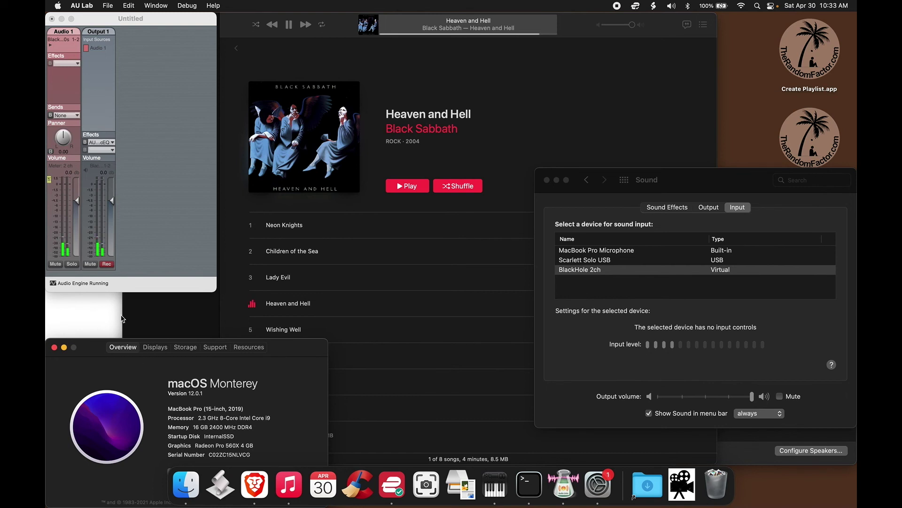
pyautogui.click(149, 199)
# - Quit AU Lab without saving the Untitled mixer
pyautogui.click(82, 5)
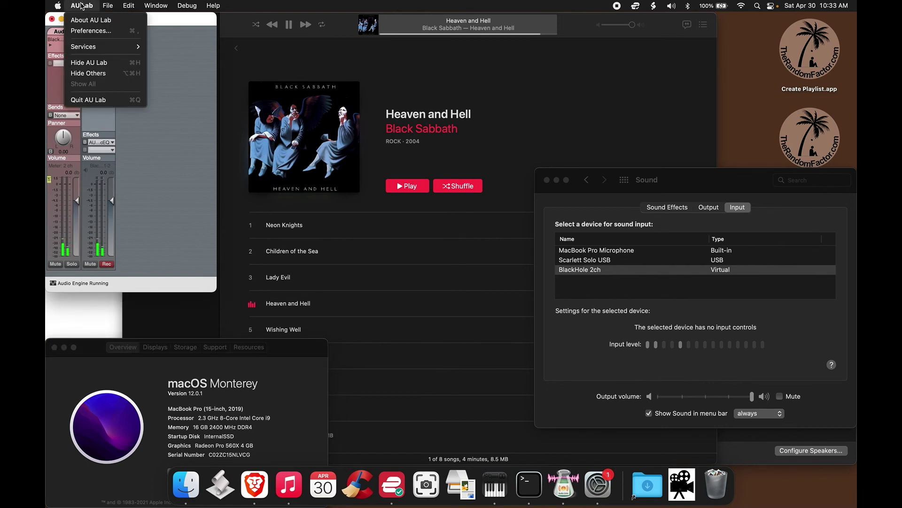
pyautogui.click(105, 104)
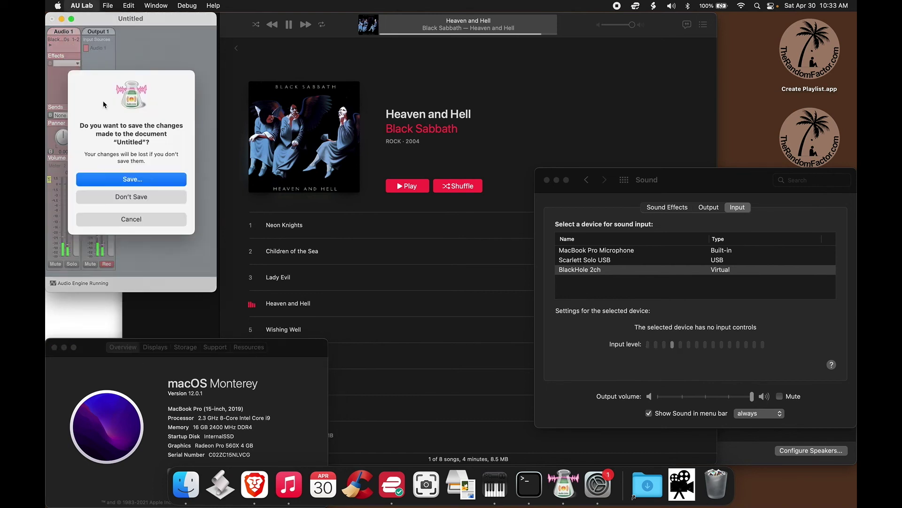
pyautogui.click(142, 197)
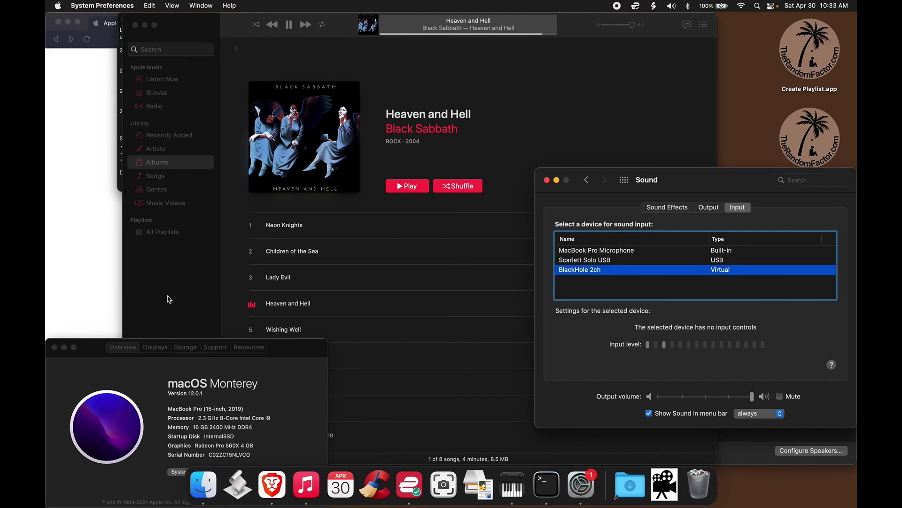
# - Quit Terminal and bring the Music window to the front
pyautogui.hotkey('ctrl', 'Up')
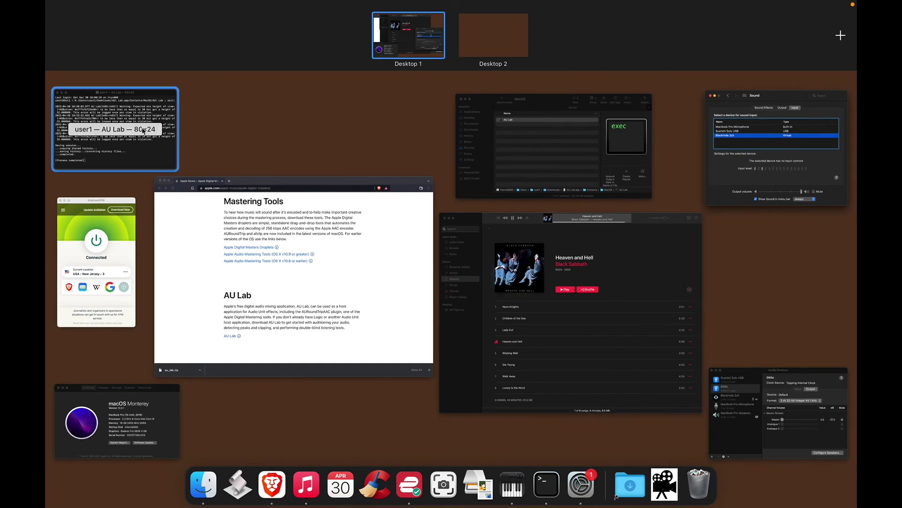
pyautogui.click(142, 155)
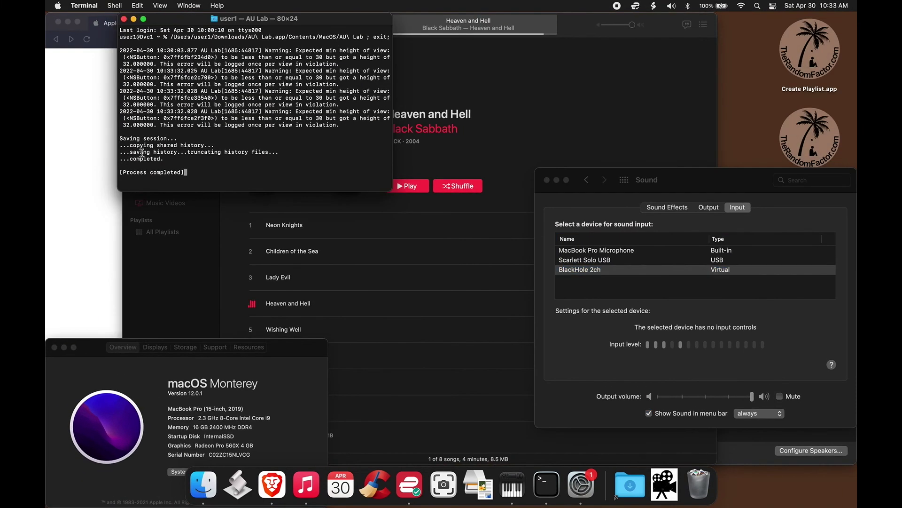
pyautogui.click(84, 5)
pyautogui.click(101, 116)
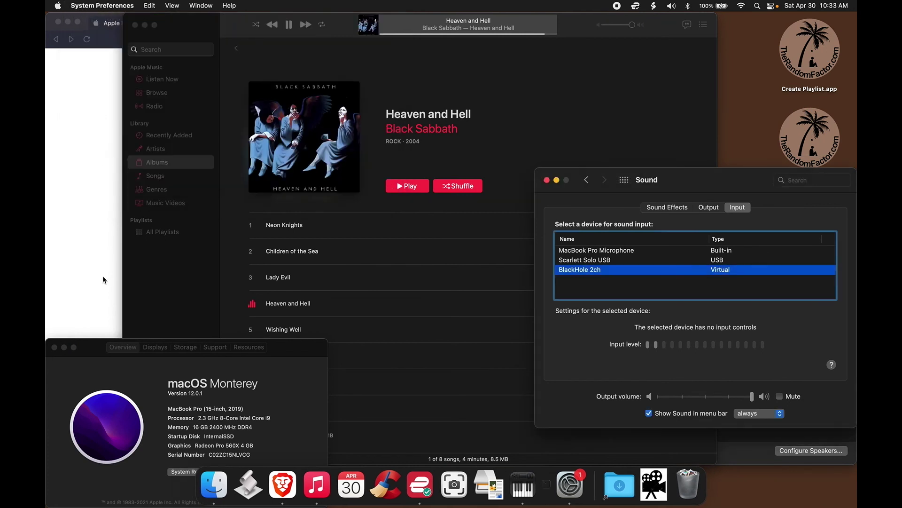
pyautogui.click(566, 96)
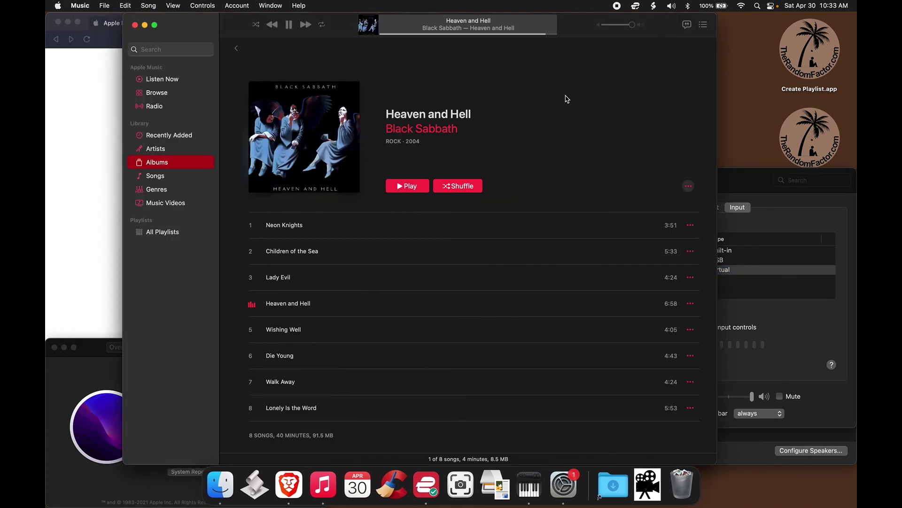
# - Launch the AU Lab executable from AU Lab.app's Contents/MacOS folder in Downloads
pyautogui.click(613, 484)
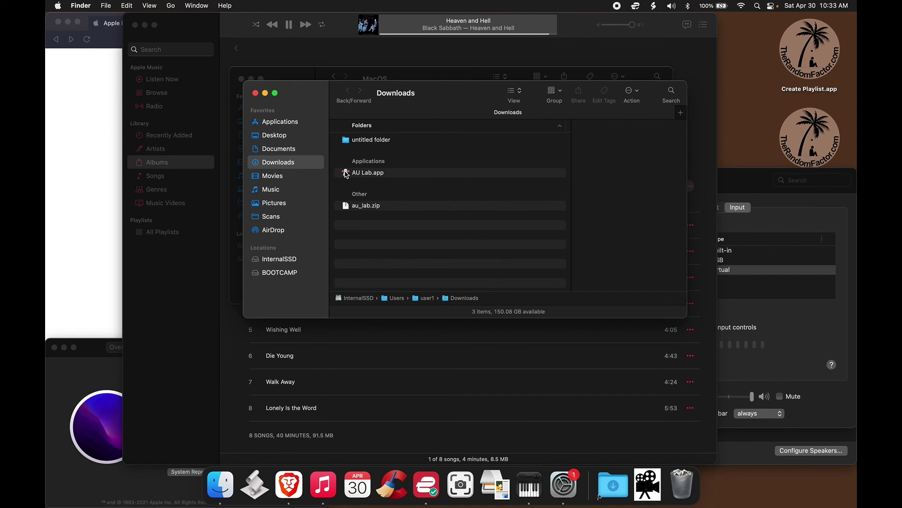
pyautogui.click(346, 174)
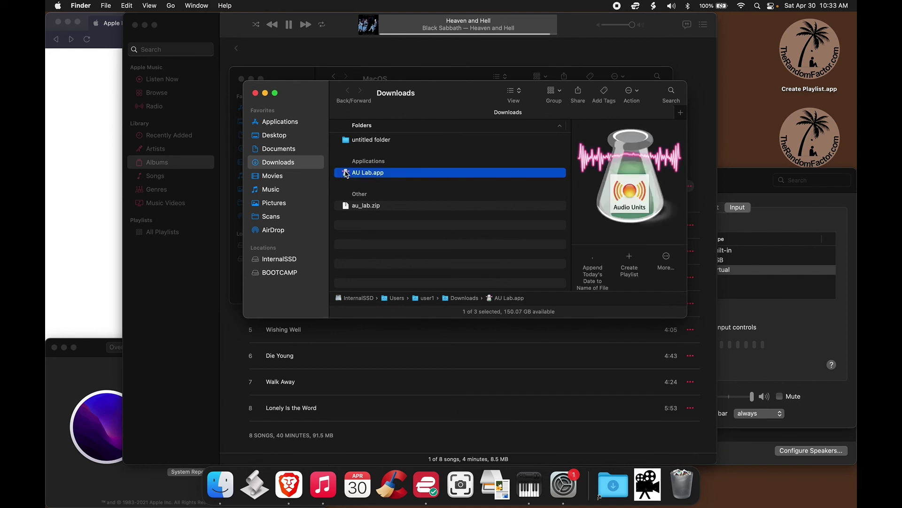
pyautogui.rightClick(346, 173)
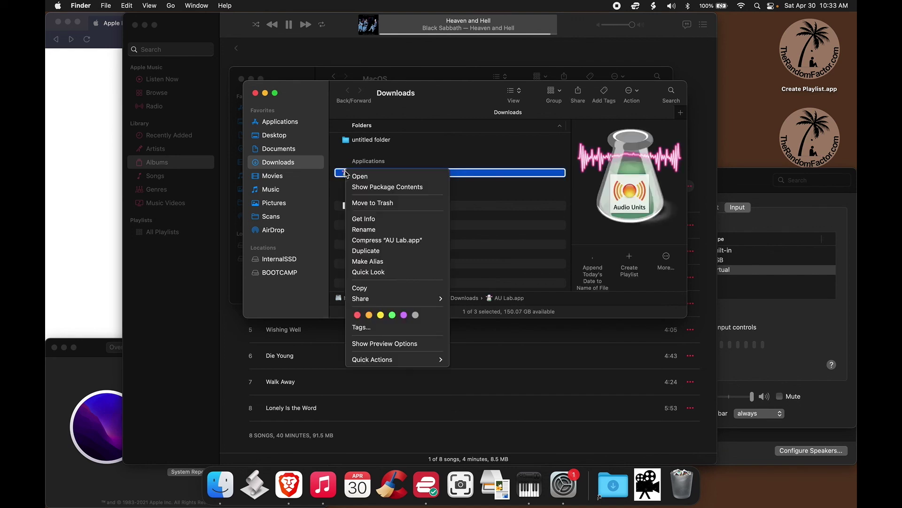
pyautogui.click(393, 187)
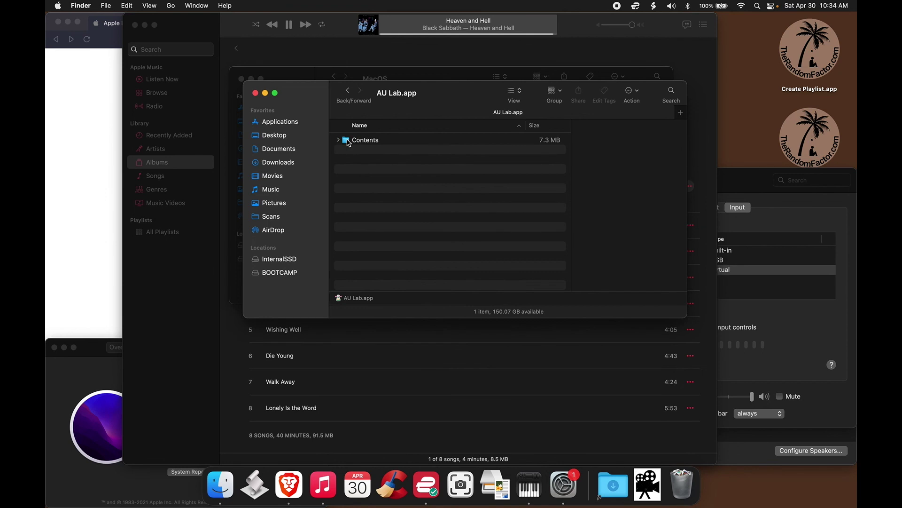
pyautogui.doubleClick(348, 141)
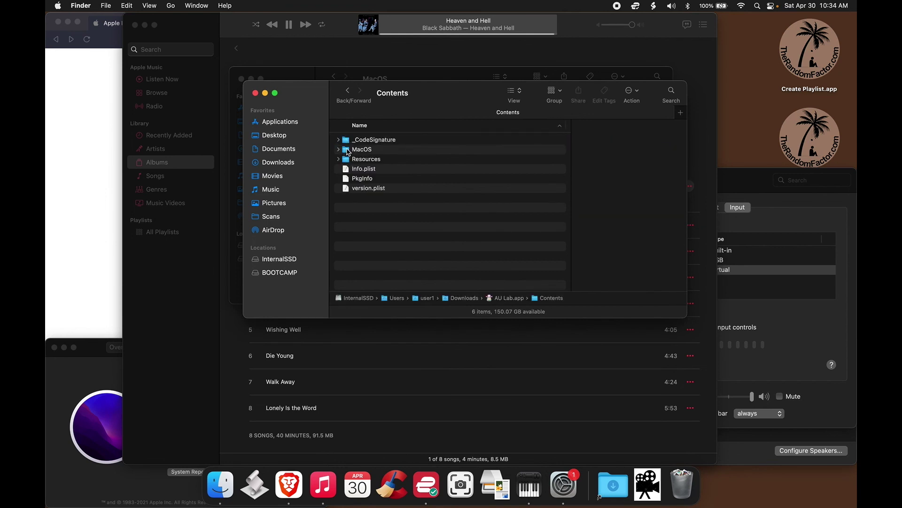
pyautogui.doubleClick(348, 151)
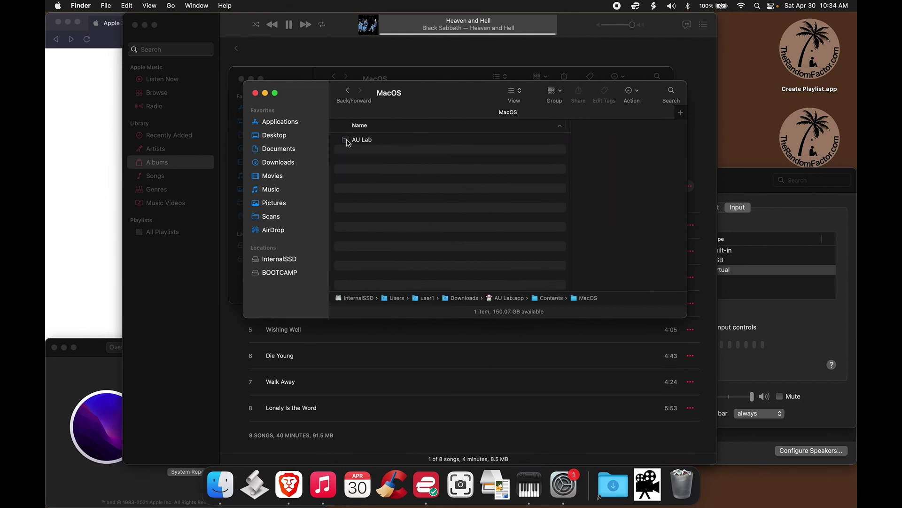
pyautogui.click(348, 142)
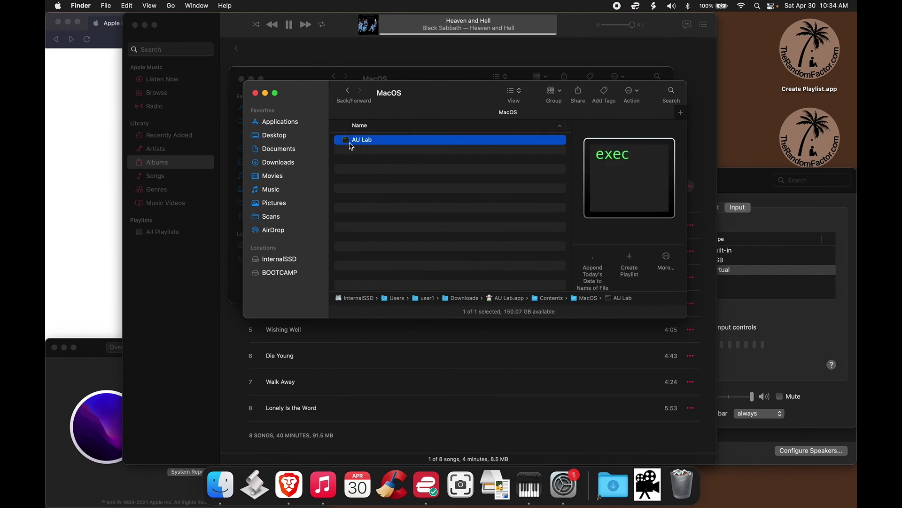
pyautogui.doubleClick(346, 139)
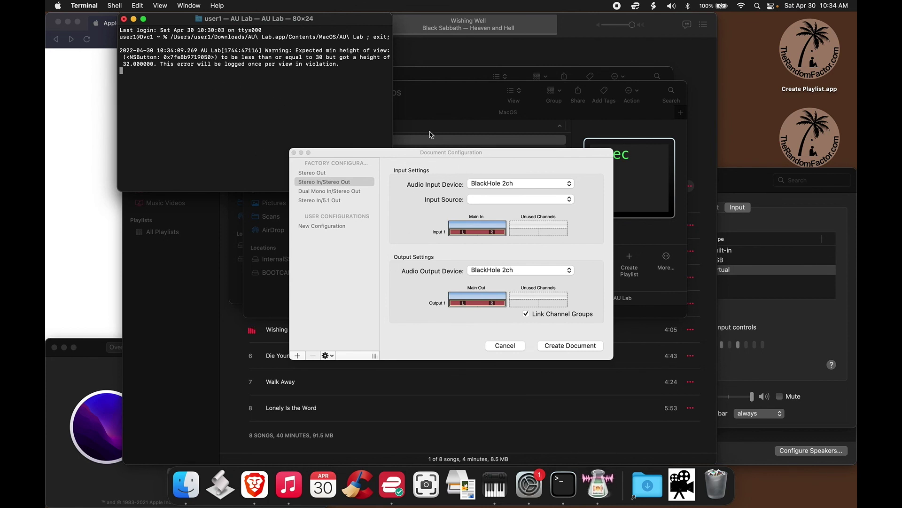
# - Create a new mixer document with BlackHole 2ch as input and D50s as output
pyautogui.click(465, 159)
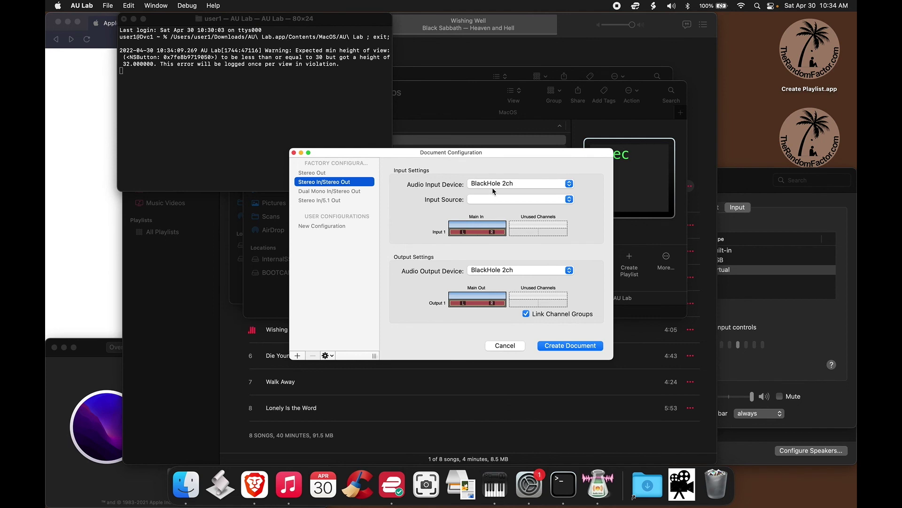
pyautogui.click(537, 270)
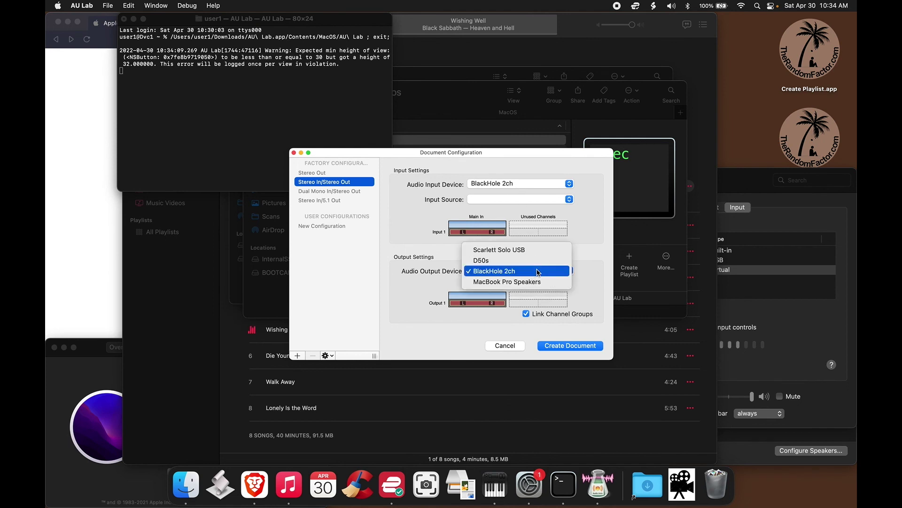
pyautogui.click(505, 266)
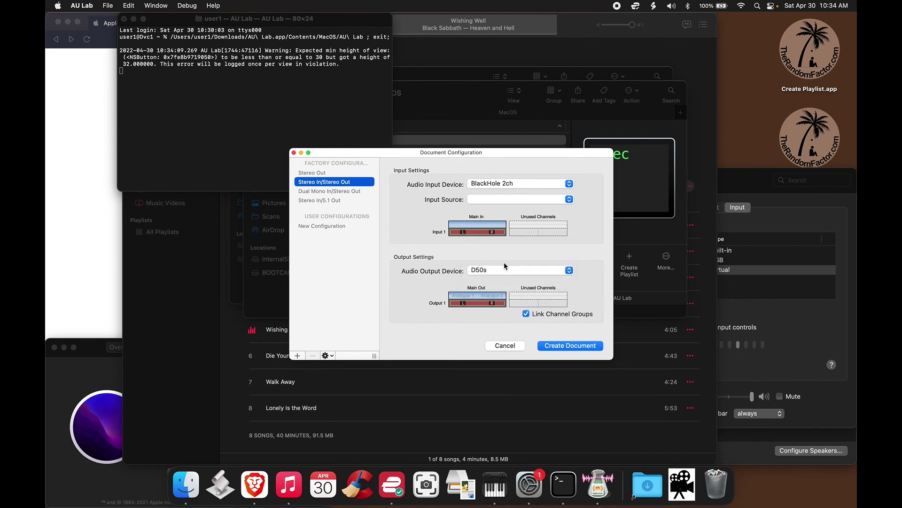
pyautogui.click(585, 347)
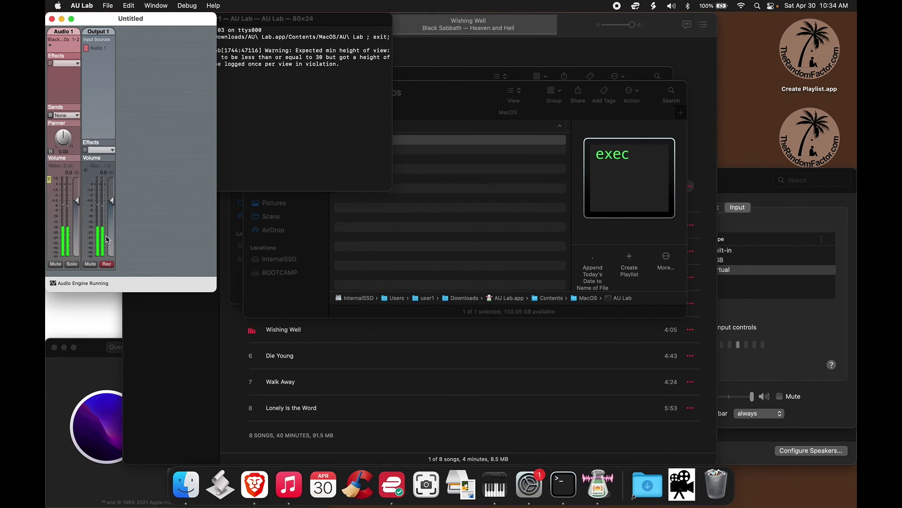